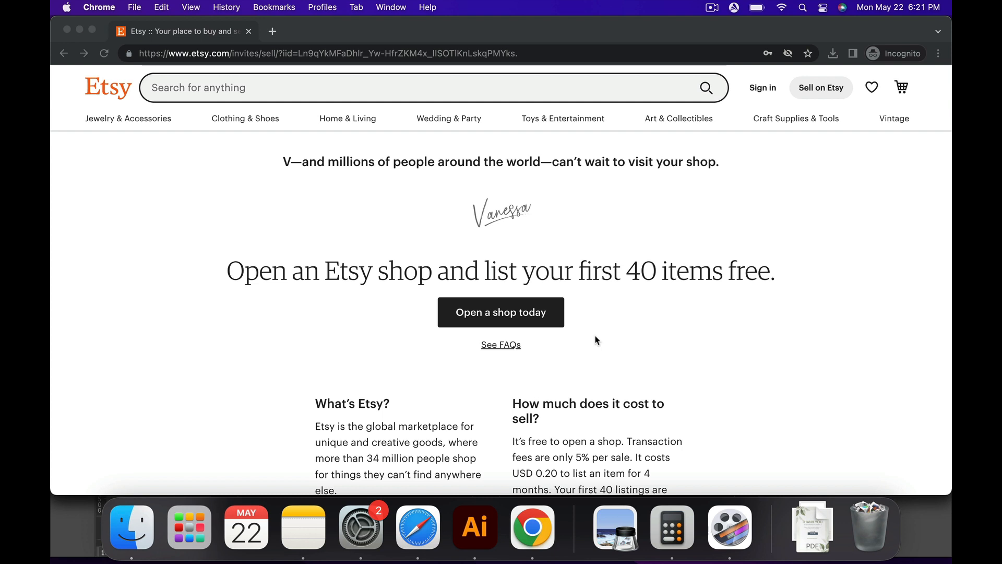
- Start opening an Etsy shop and submit the account holder's email address for registration
click(597, 340)
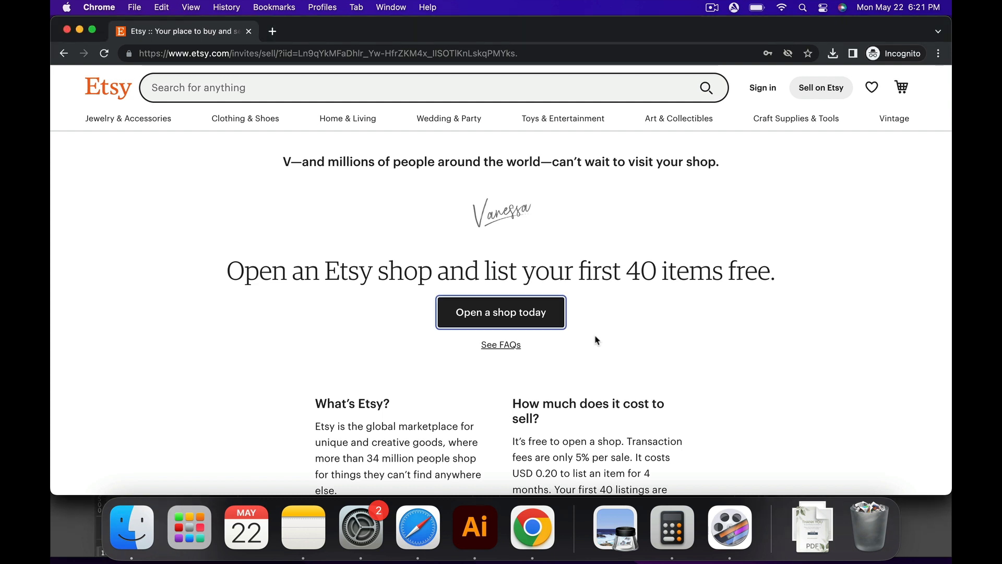
click(545, 320)
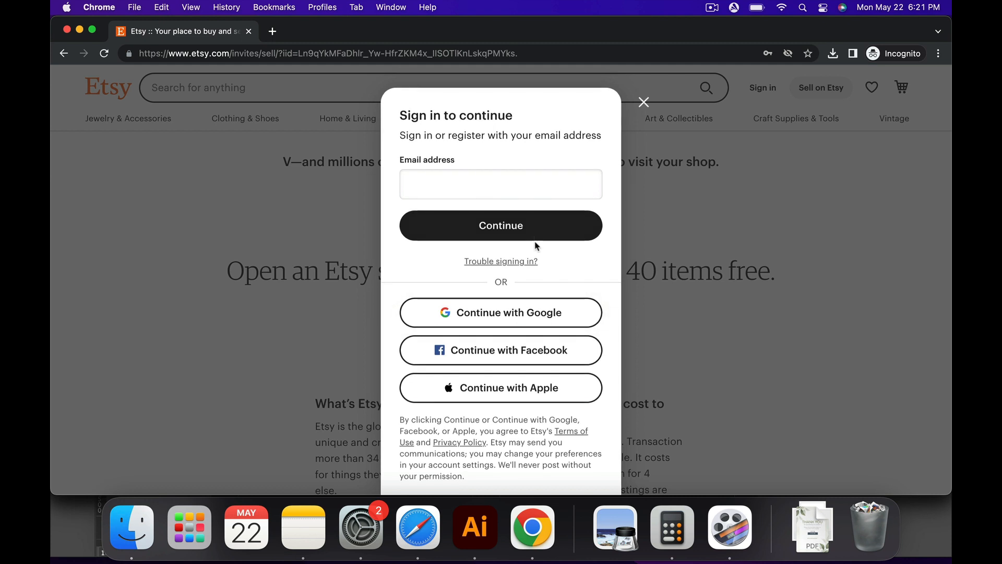
click(541, 186)
key(super+v)
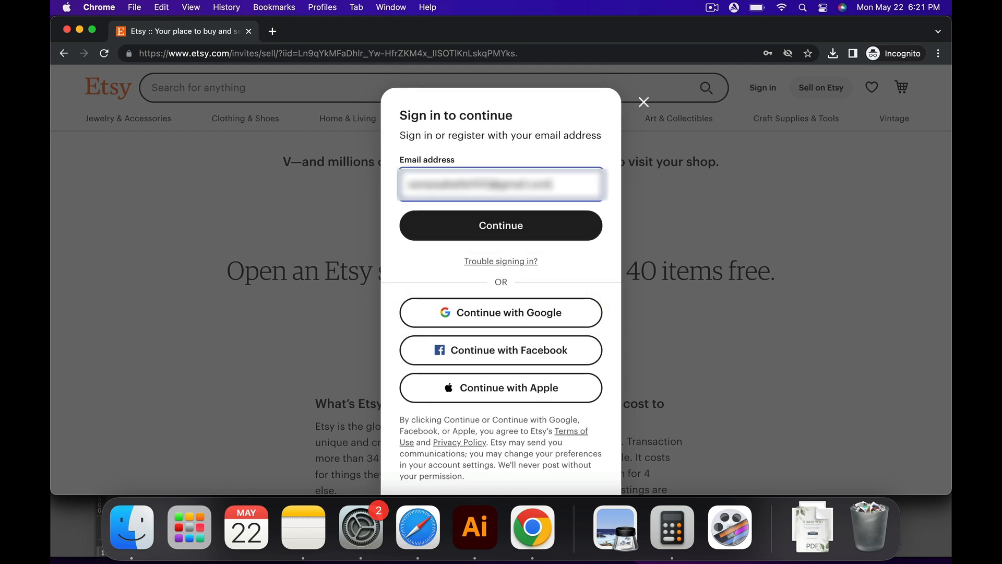
click(531, 224)
- Enter the account holder's first name and the account password, and register the account
click(512, 253)
text(Vanessa)
key(Tab)
key(super+v)
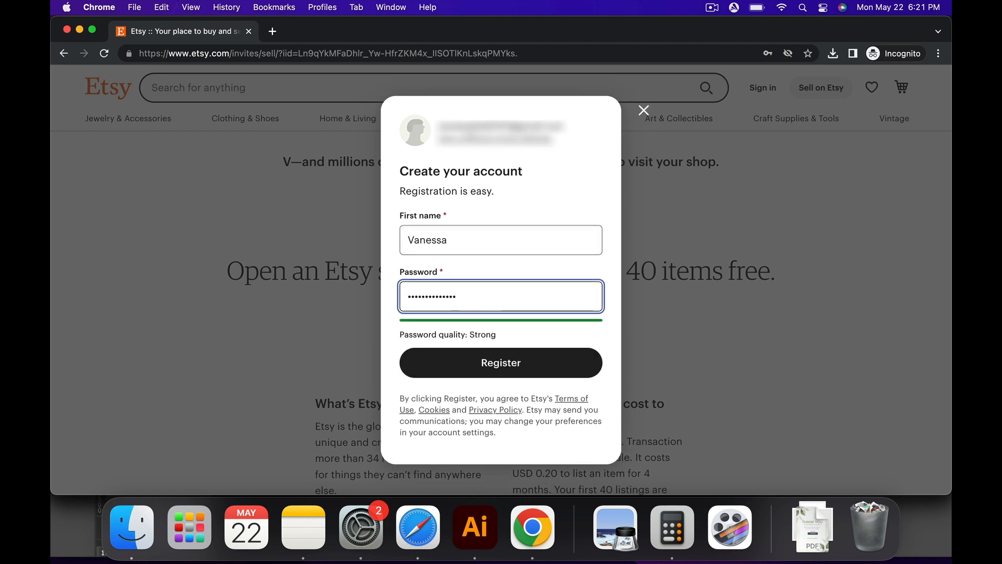
click(500, 361)
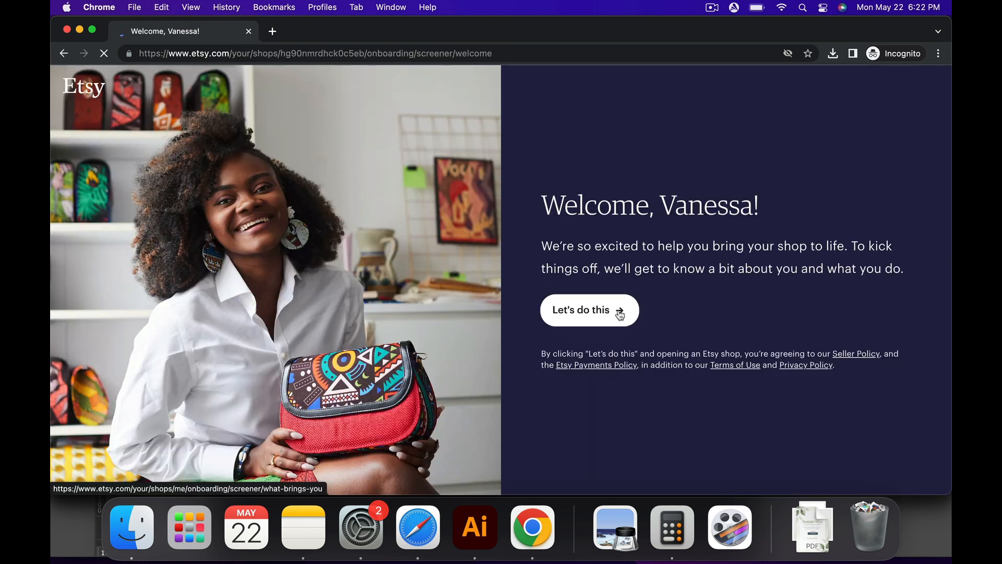
- Begin the seller questionnaire and answer what brings you to Etsy with "I'm just starting to sell for the first time ever"
click(617, 315)
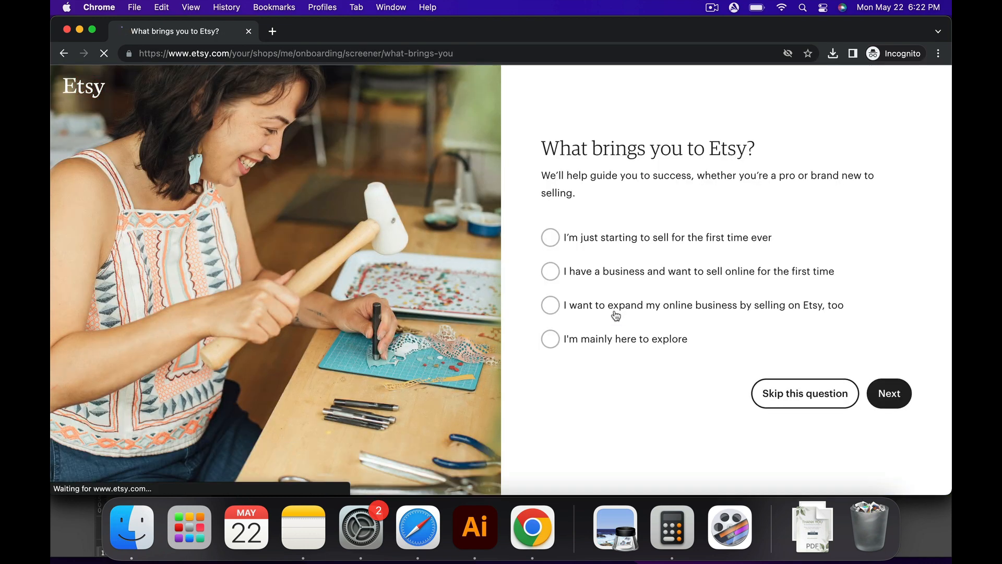
click(649, 241)
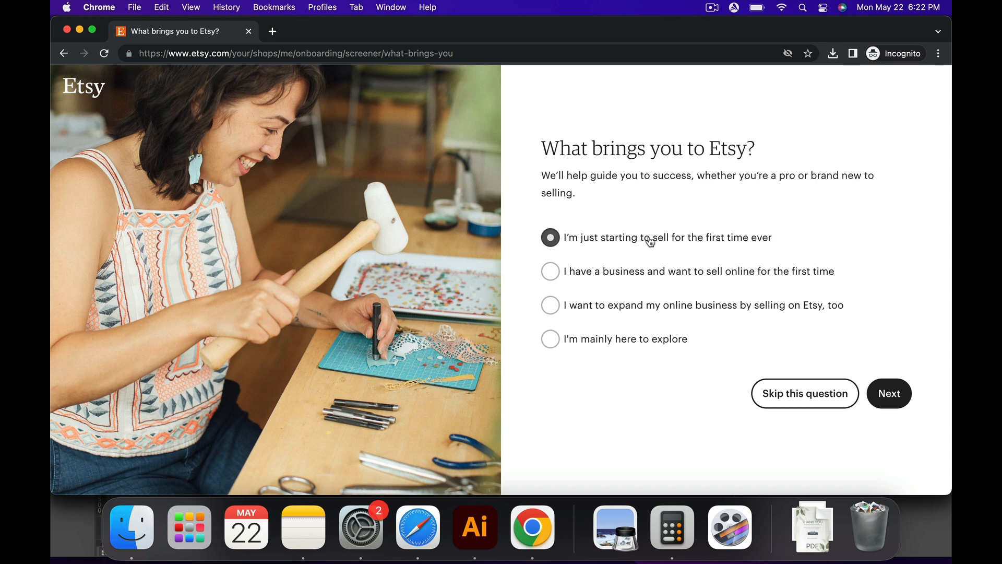
click(889, 394)
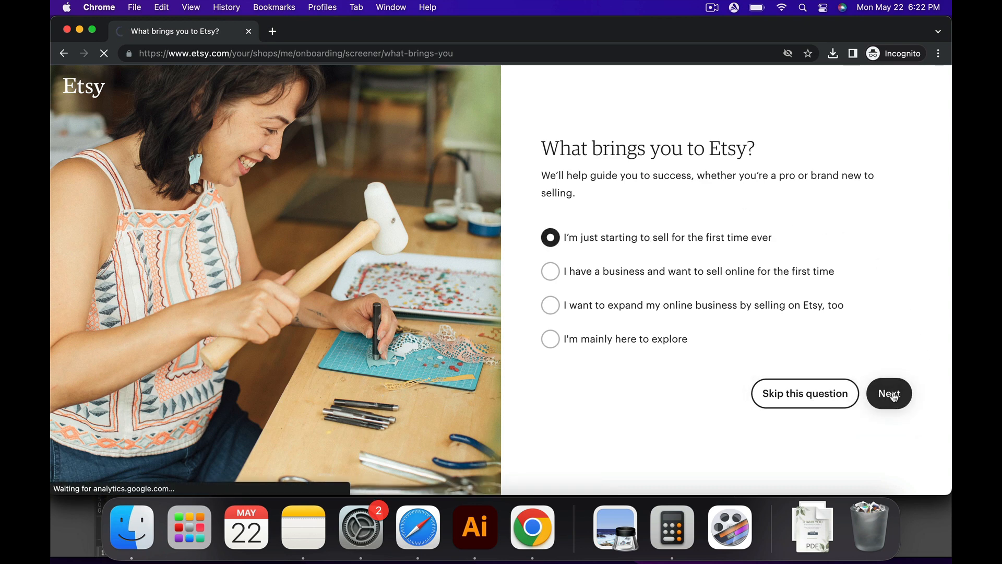
- Answer or pass the remaining seller questionnaire pages to reach the start of the shop setup
scroll(626, 293, down, 3)
click(621, 313)
click(809, 270)
scroll(772, 313, down, 3)
click(756, 376)
scroll(835, 407, down, 6)
click(882, 437)
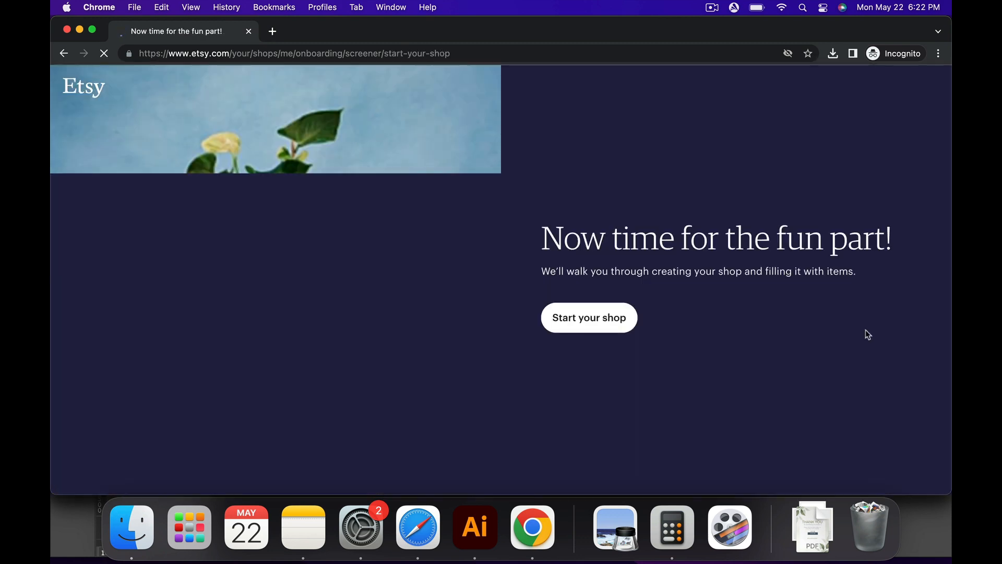
- Start the shop setup and save the preferences as English, Philippines and Philippine Peso
click(589, 325)
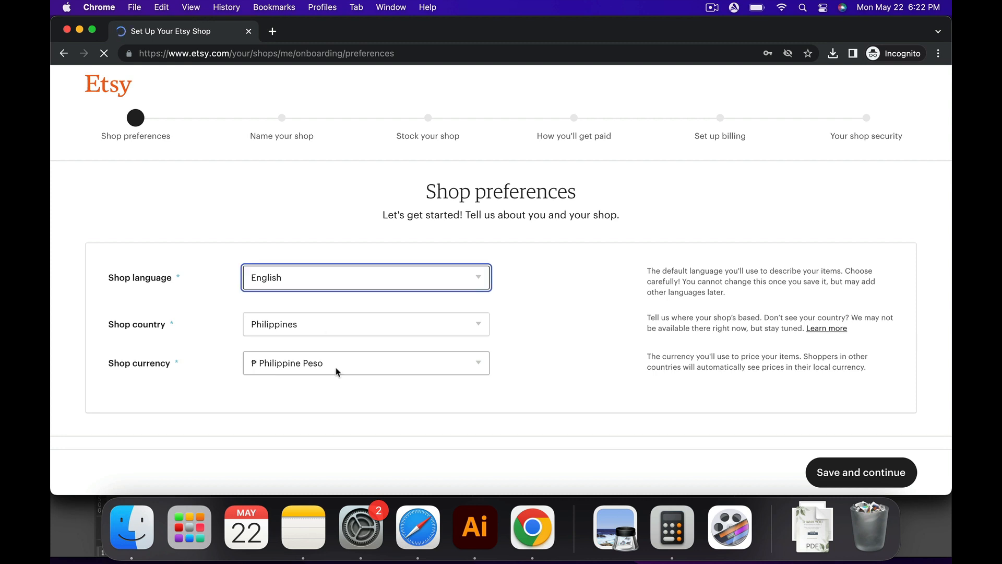
scroll(854, 393, down, 2)
click(850, 470)
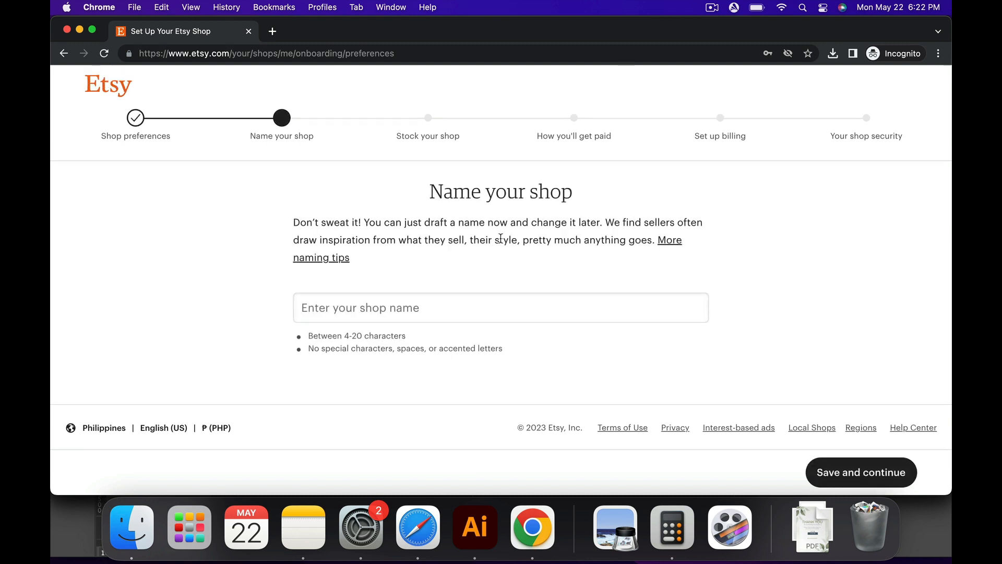
- Name the shop vprintshoph and save it
click(431, 314)
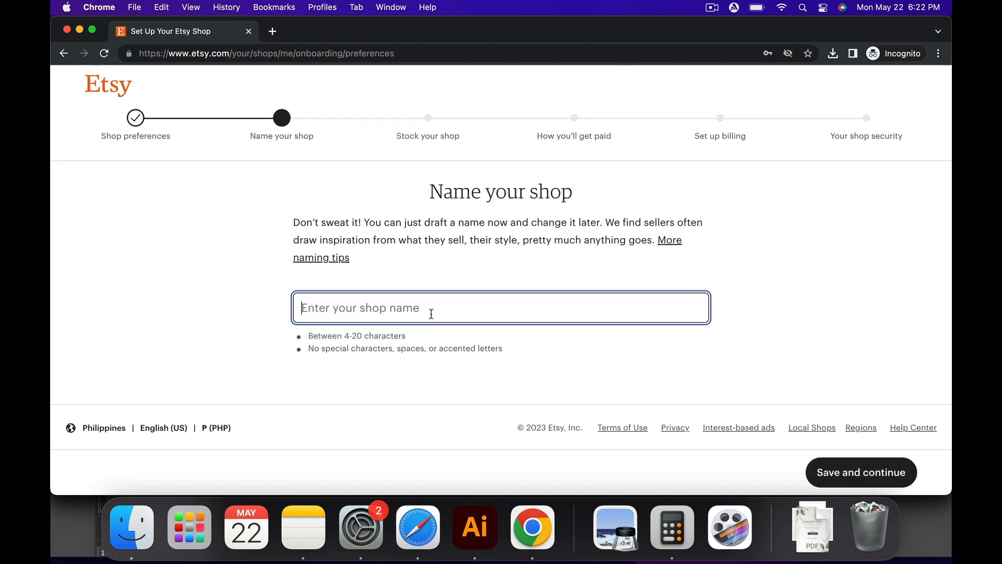
text(vprintshoph)
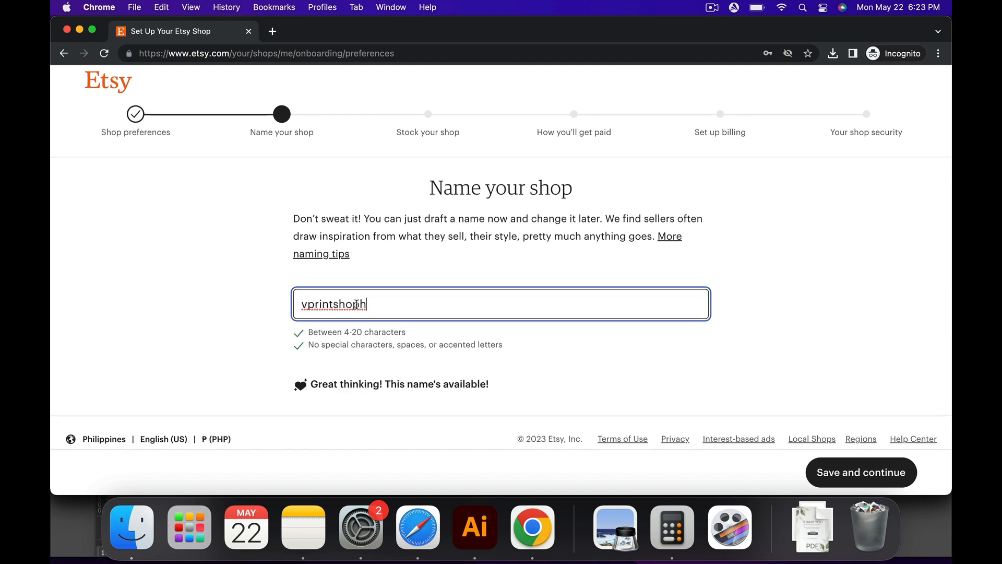
click(861, 472)
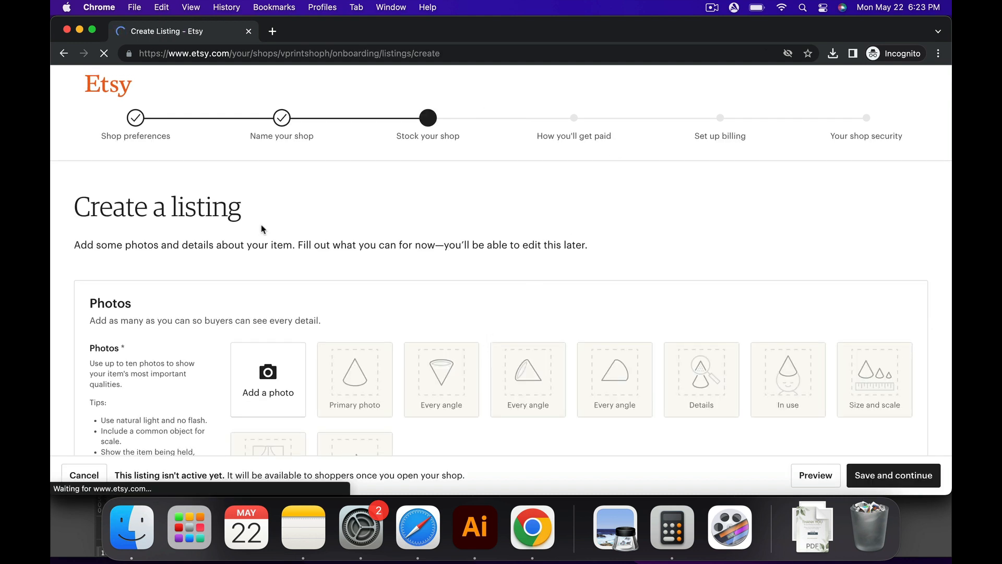
- Switch to Canva and view the custom-text card mockup on page 16 of the etsy-thumbnail design
scroll(266, 368, down, 1)
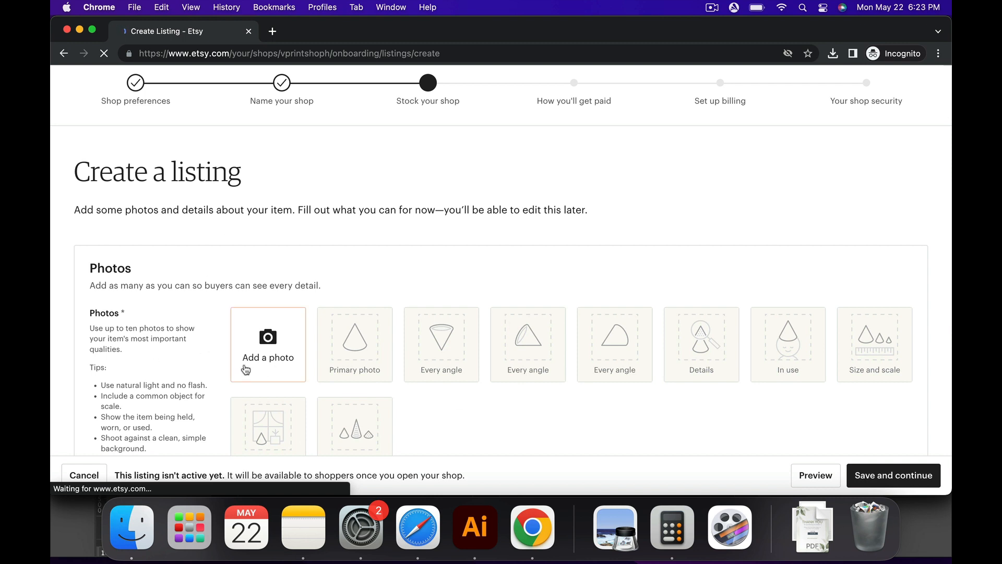
scroll(246, 369, down, 1)
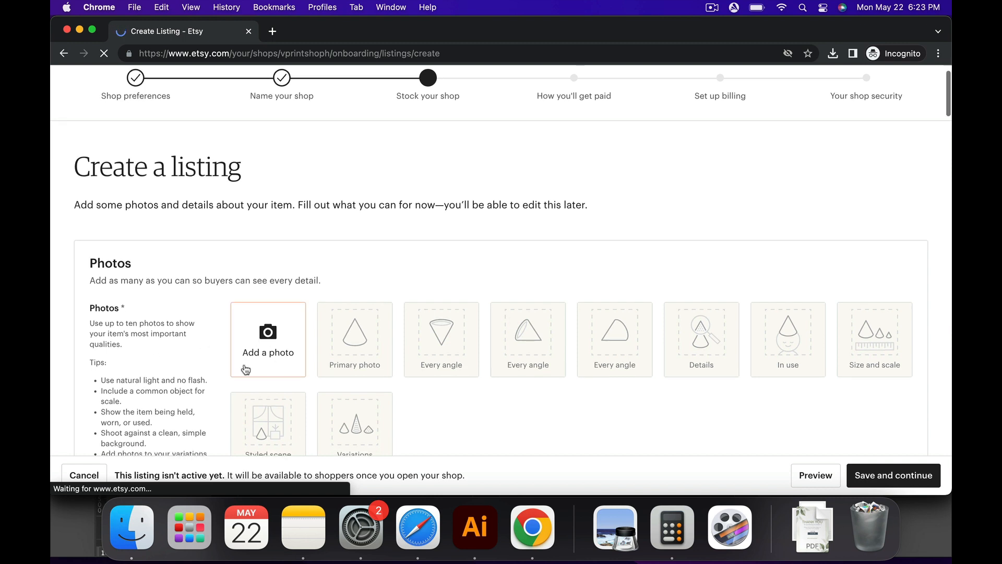
scroll(246, 370, down, 1)
key(super+grave)
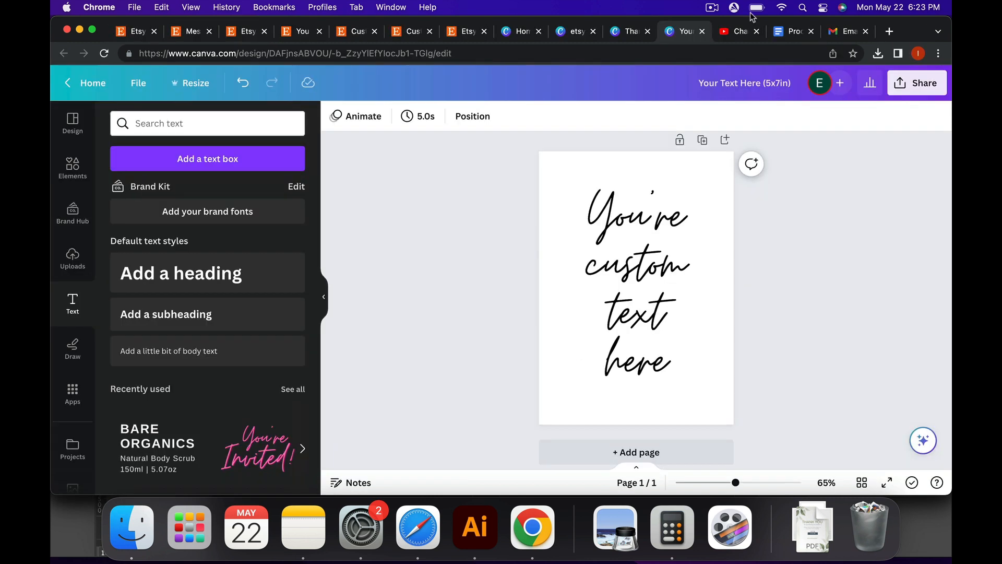
click(577, 32)
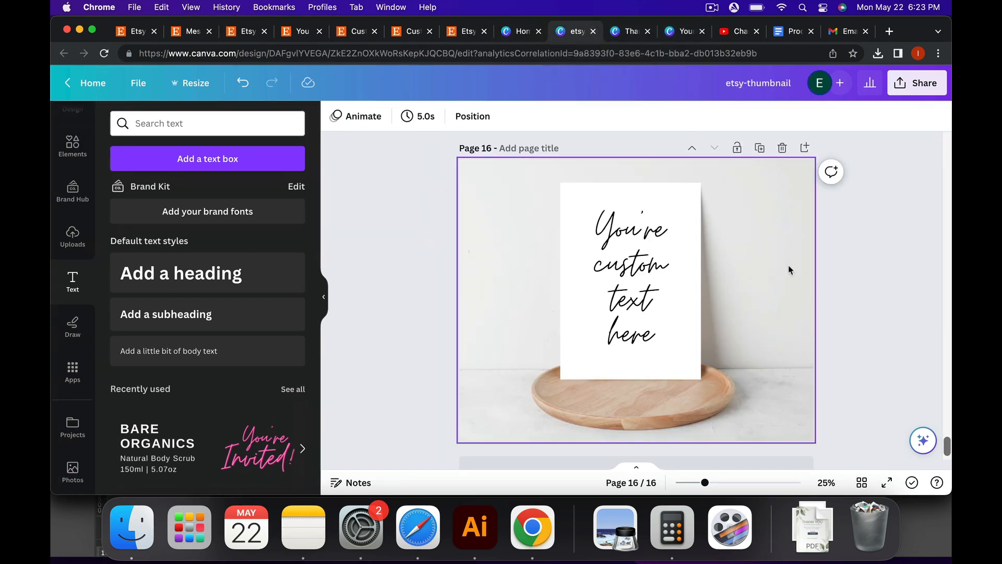
scroll(789, 270, right, 1)
scroll(788, 270, left, 1)
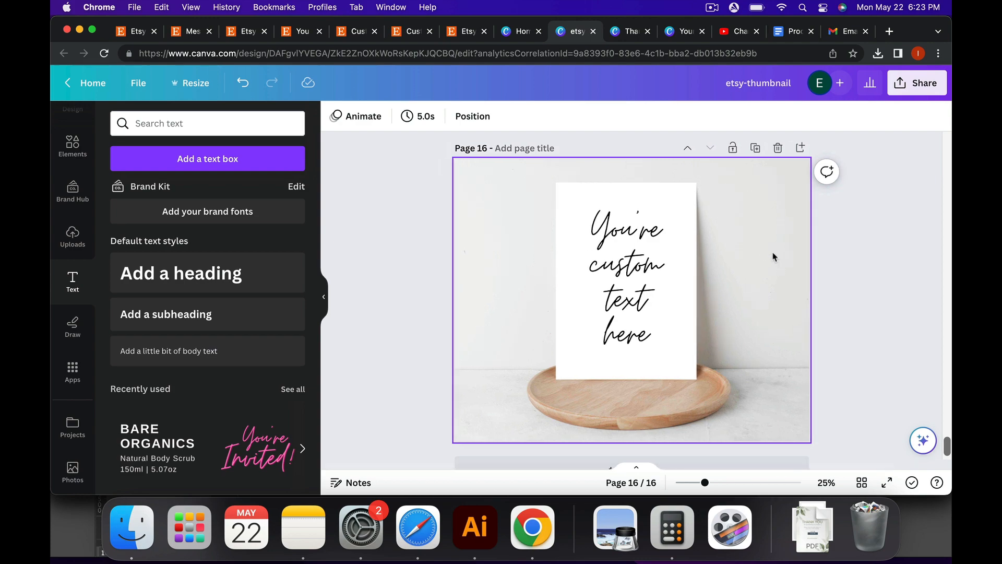
- Switch back to the Etsy listing form and add a product photo from a file
key(ctrl+Down)
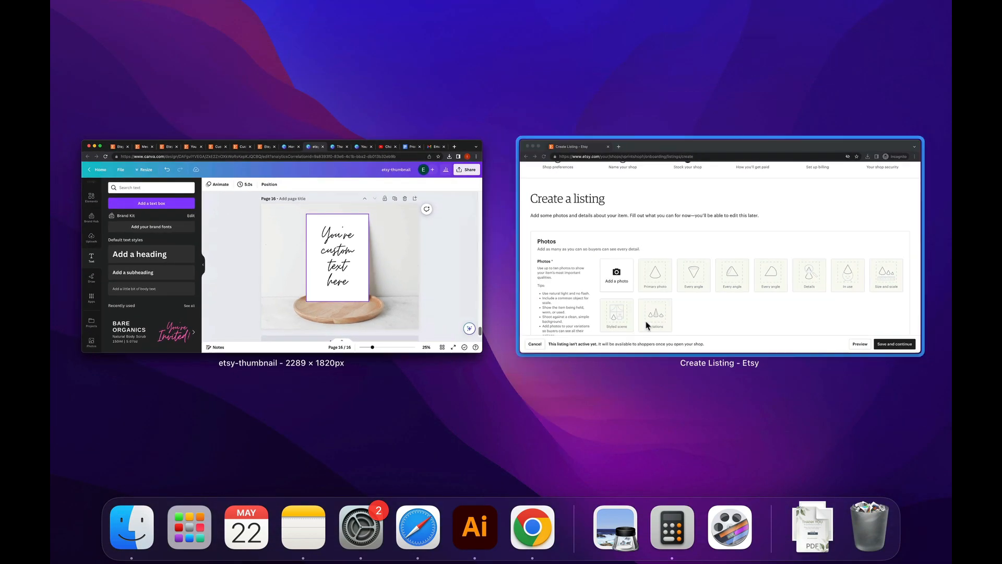
click(686, 296)
click(293, 335)
click(723, 377)
- Title the listing "Custom Quote Print, Personalized Quote Print, Custom Typography, Custom Wall Print, Downloadable Custom Quote Print, Printable Wall Art"
scroll(324, 355, down, 5)
scroll(324, 356, up, 2)
scroll(419, 334, down, 8)
scroll(419, 334, down, 12)
click(376, 277)
text(Custom Quote Print, Personalized Quote Print, Custom Typography, Custom Wall Print, Downloadable Custom Quote Print, Printable Wall Art)
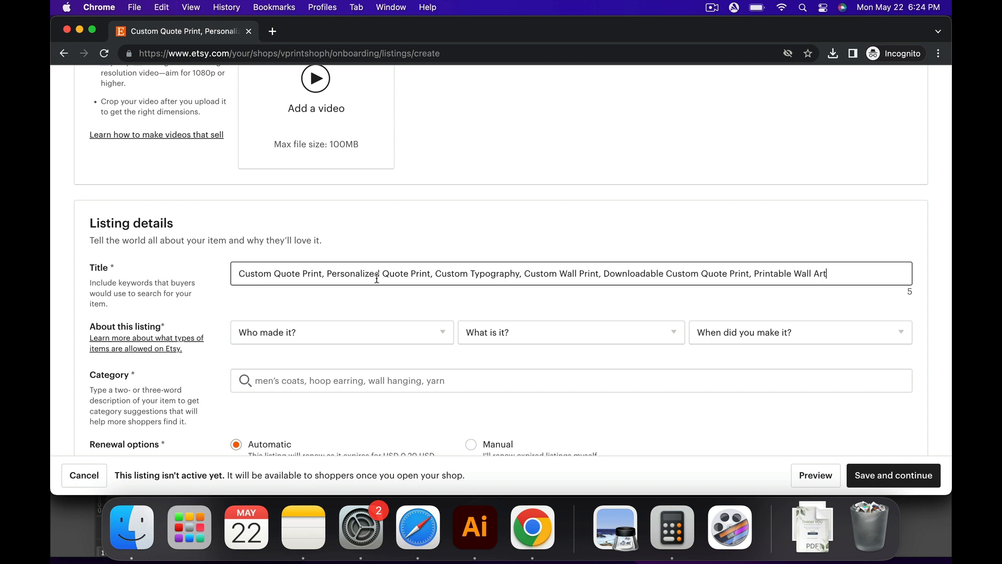
- Describe the item as "I did", "A finished product" and "Made To Order", and set its type to Digital
click(358, 331)
click(259, 359)
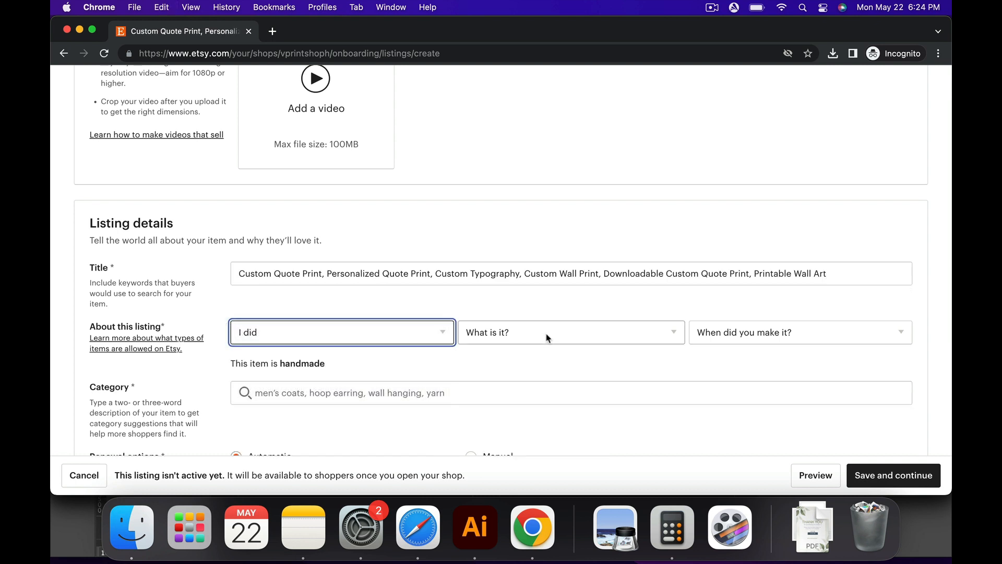
click(546, 337)
click(543, 358)
click(780, 337)
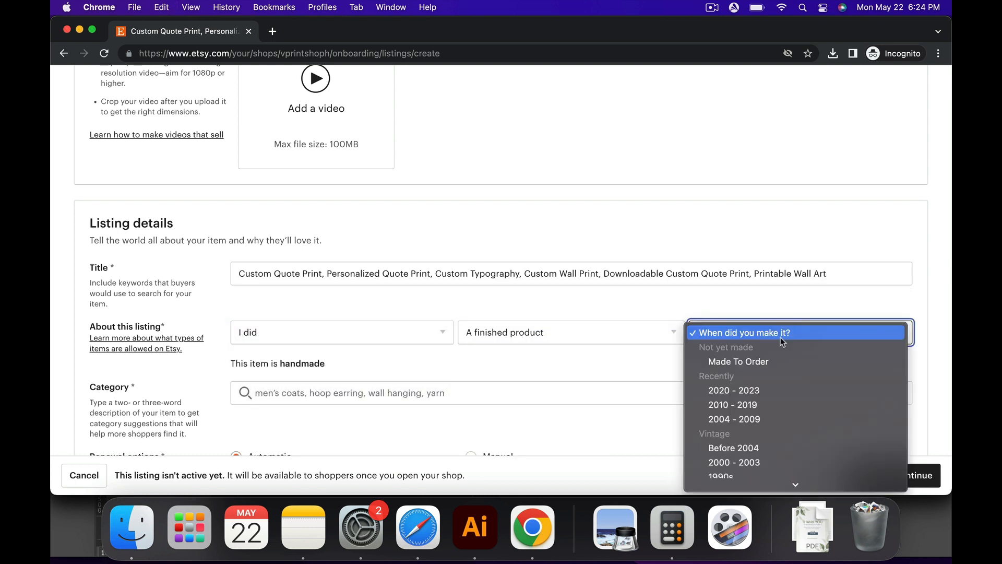
click(762, 360)
scroll(626, 365, down, 5)
click(506, 367)
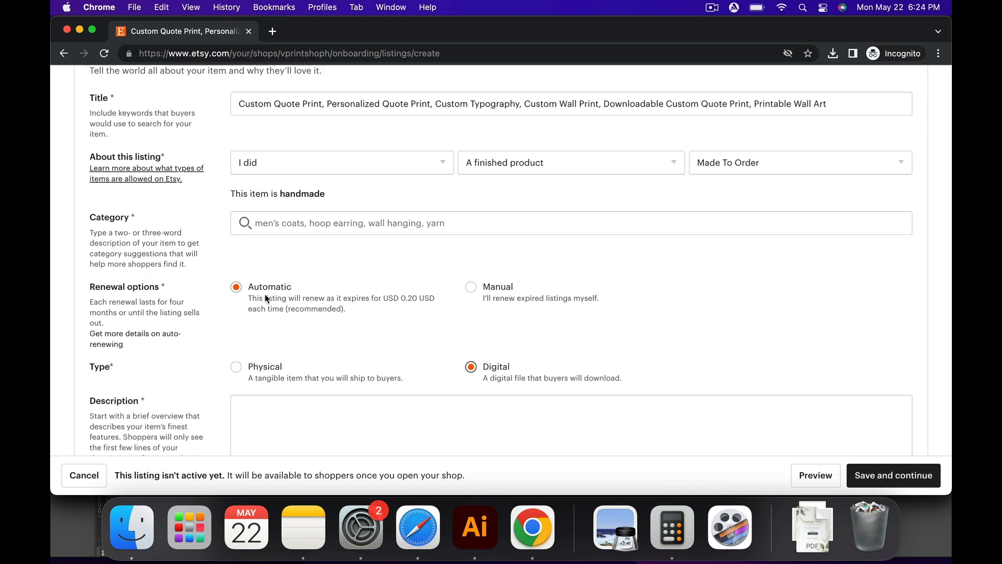
- Set when the item was made to 2020 - 2023 and examine the Digital files upload section
scroll(519, 367, down, 15)
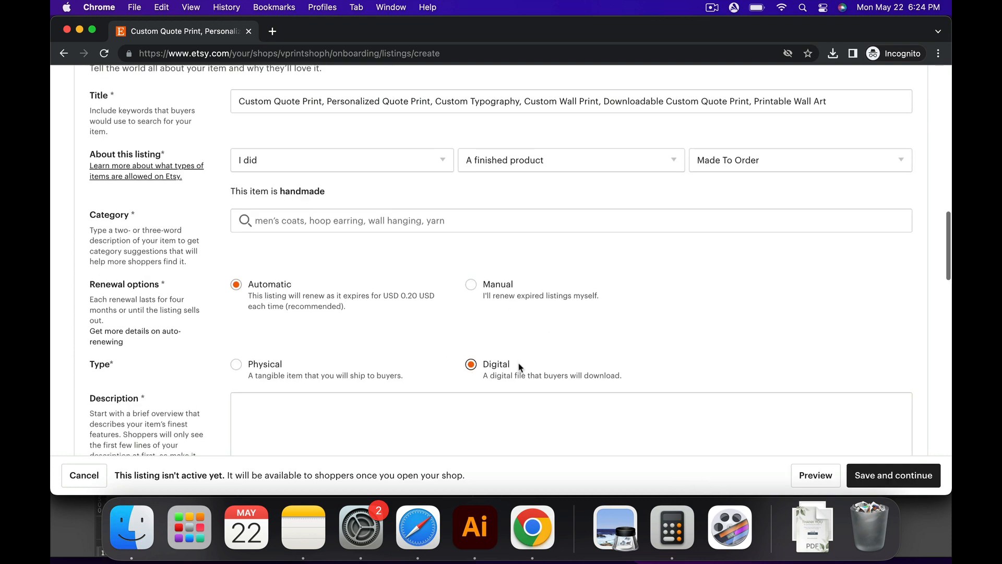
scroll(520, 367, down, 15)
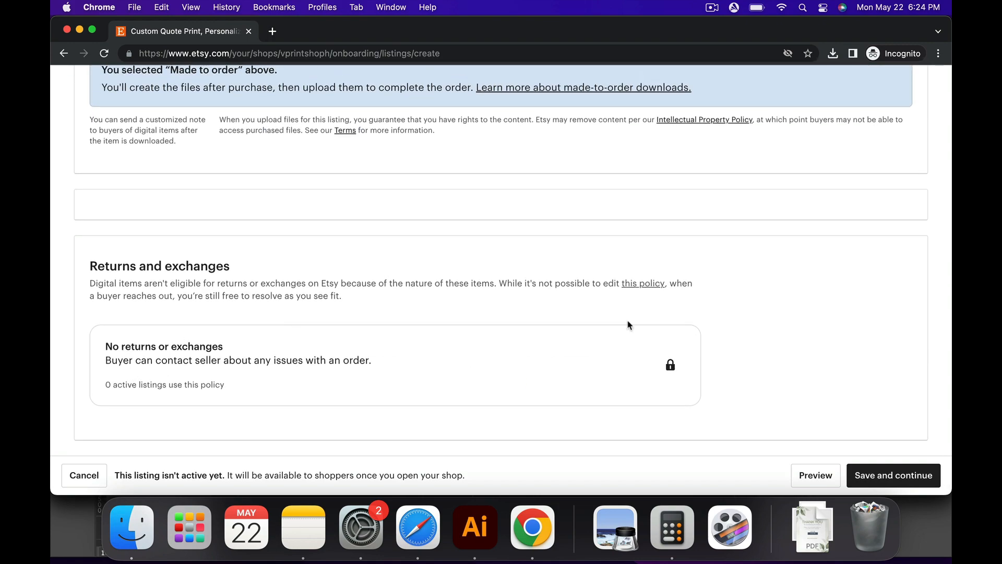
scroll(313, 346, up, 10)
scroll(313, 346, up, 15)
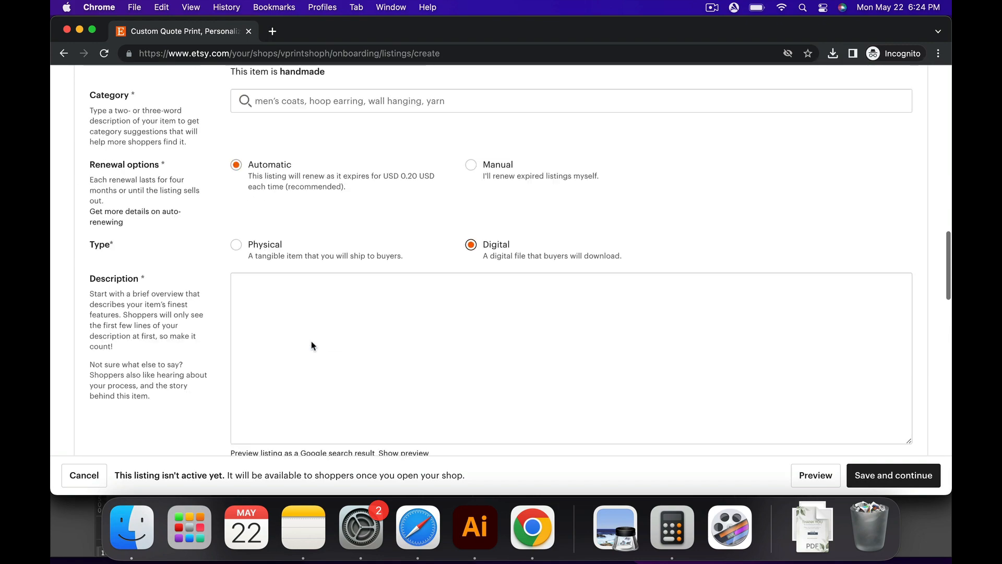
click(738, 362)
click(734, 391)
scroll(734, 391, down, 20)
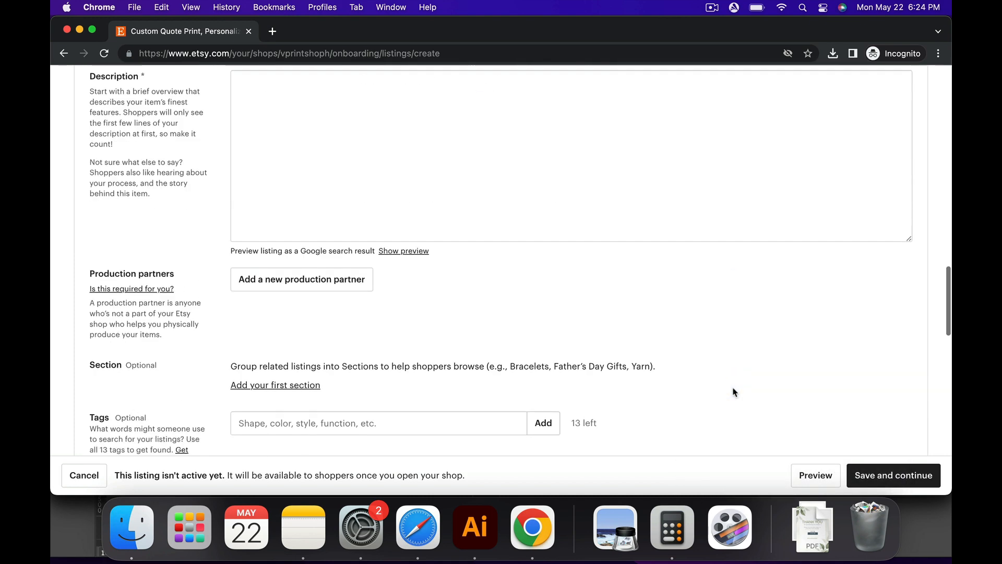
scroll(733, 391, down, 1)
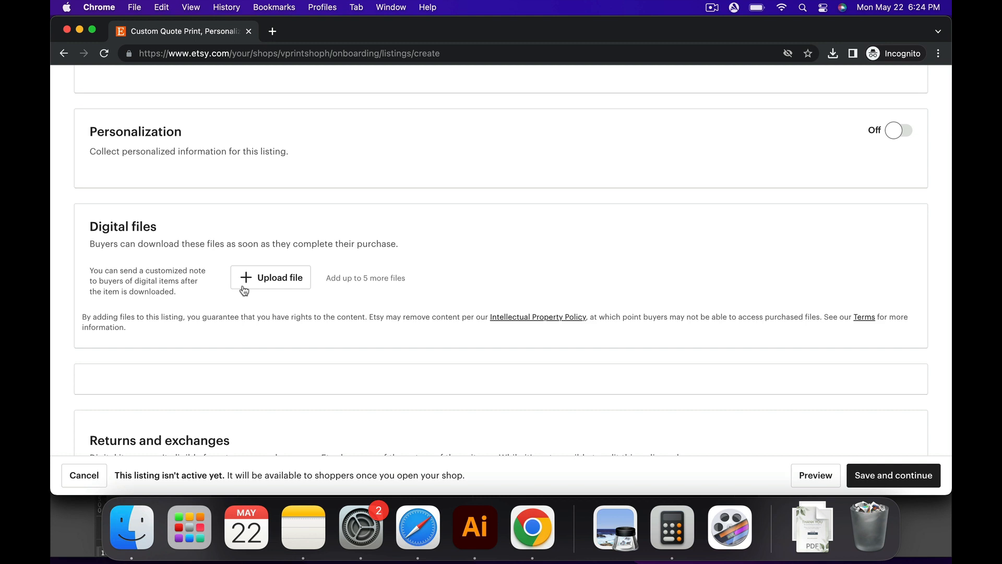
- Paste the prepared description explaining that the listing is a printable digital file only, and review its text
scroll(468, 364, up, 10)
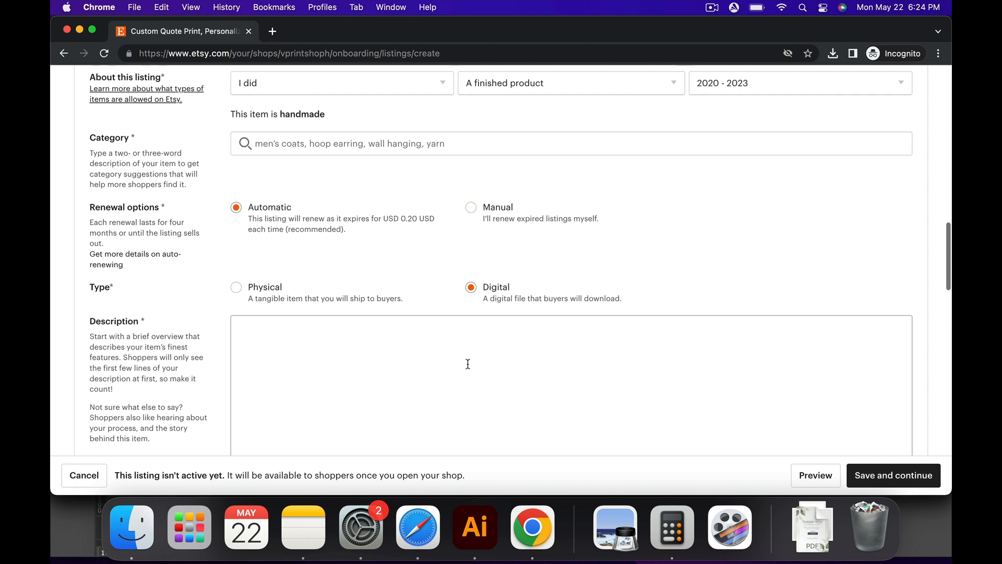
click(468, 364)
key(super+v)
scroll(279, 337, down, 3)
drag(279, 336, 871, 344)
click(770, 298)
- Set when the item was made to "Made To Order"
scroll(768, 285, up, 6)
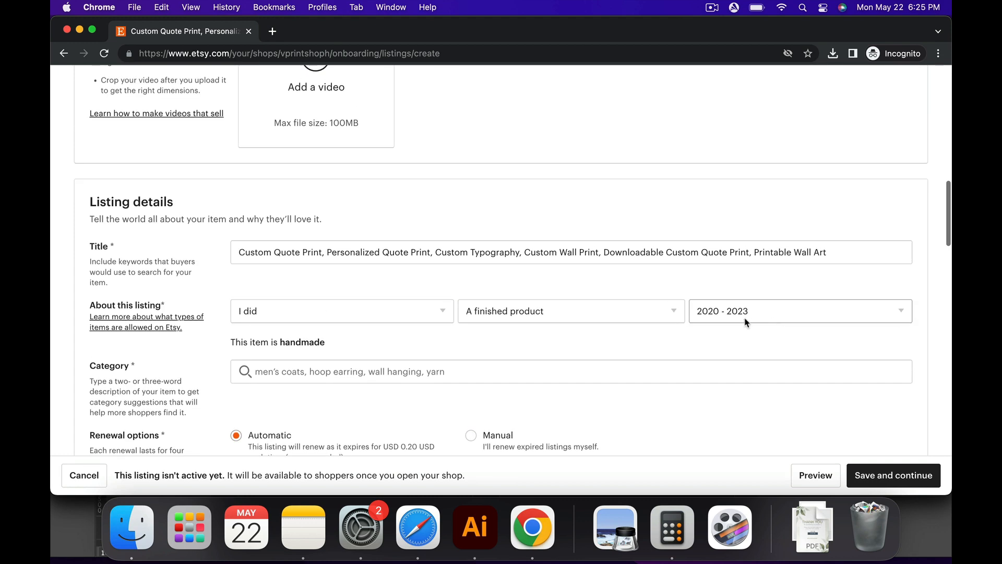
click(745, 315)
click(746, 286)
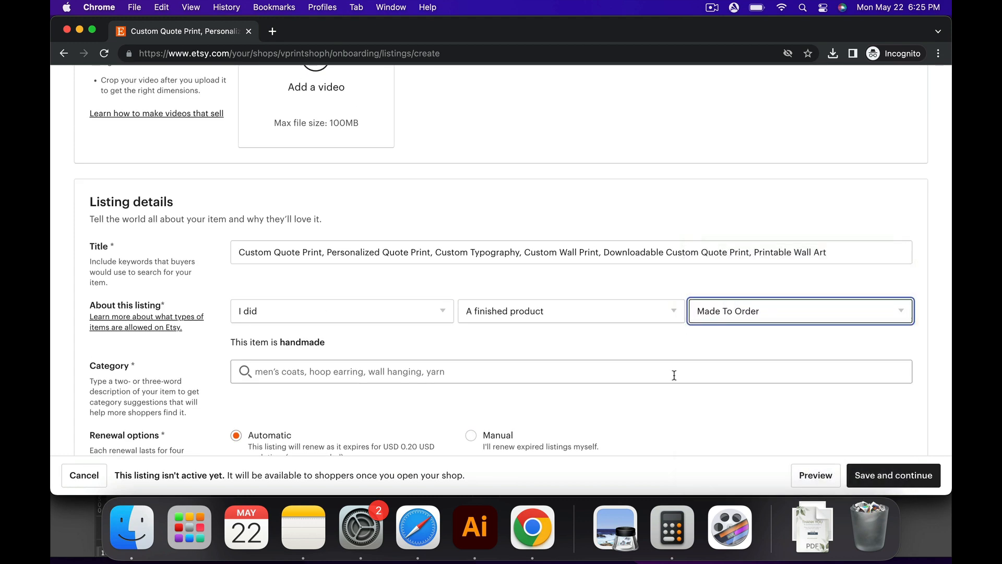
- Search the categories for "print" and assign the listing to Digital Prints under Art & Collectibles
scroll(674, 376, down, 3)
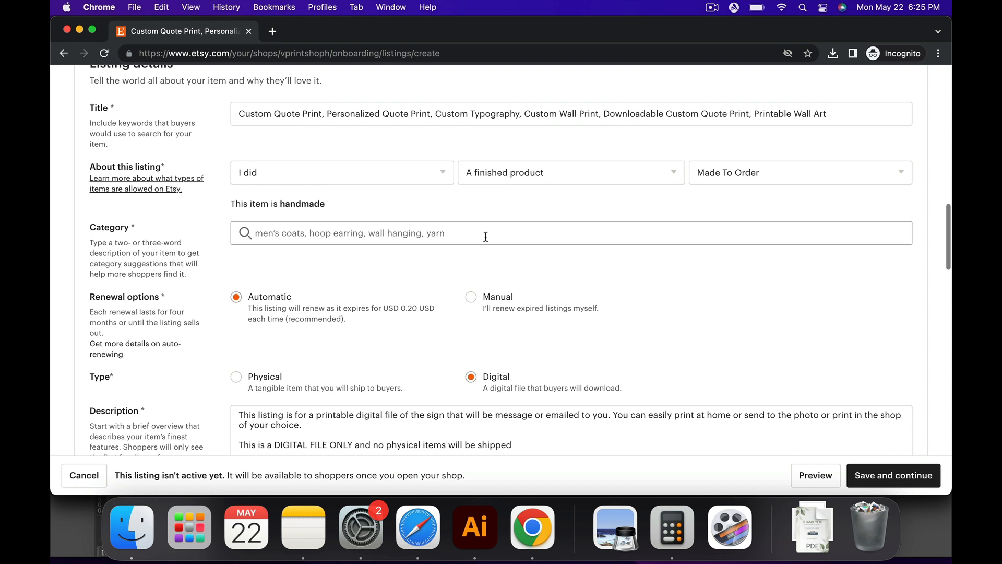
click(485, 236)
text(print)
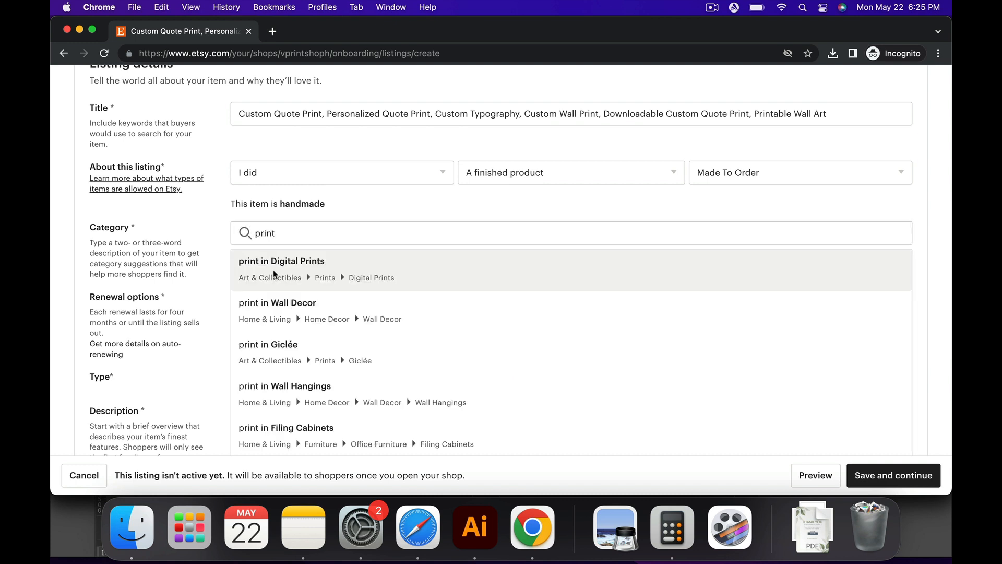
click(276, 275)
- Add the listing tags "prints", "digital prints", "wall art" and "arts collectibles"
scroll(244, 281, down, 10)
click(260, 252)
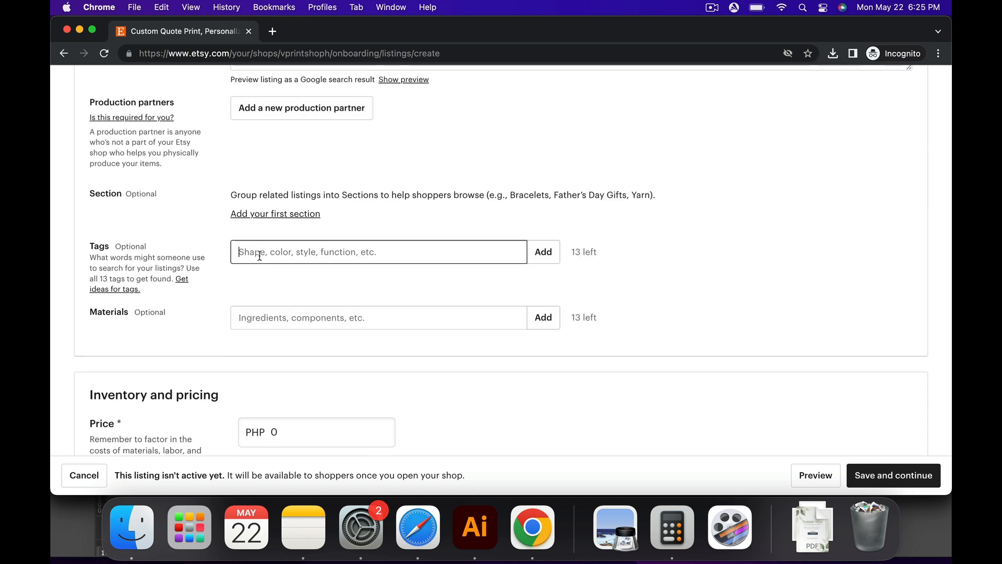
text(prints)
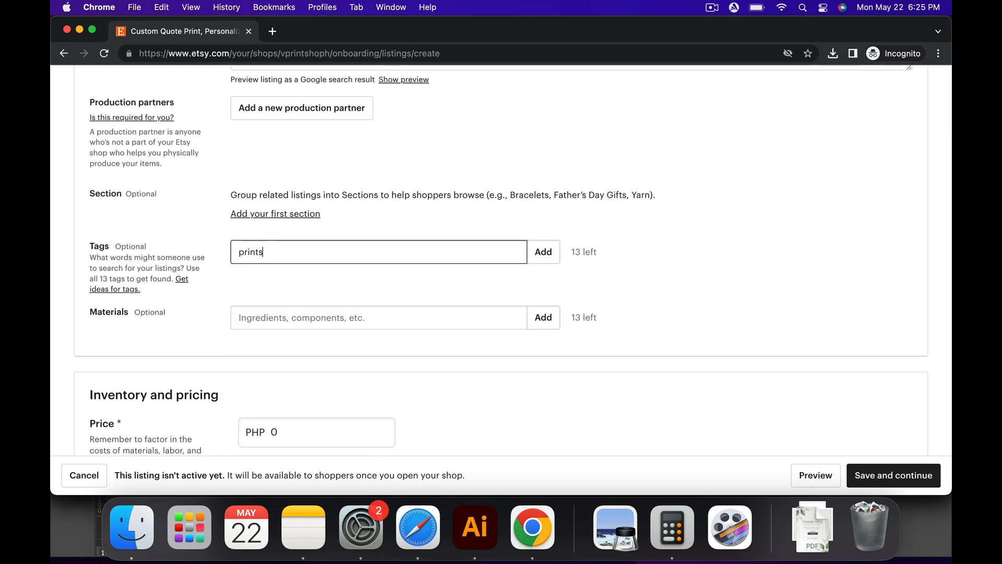
key(Return)
text(digital prints)
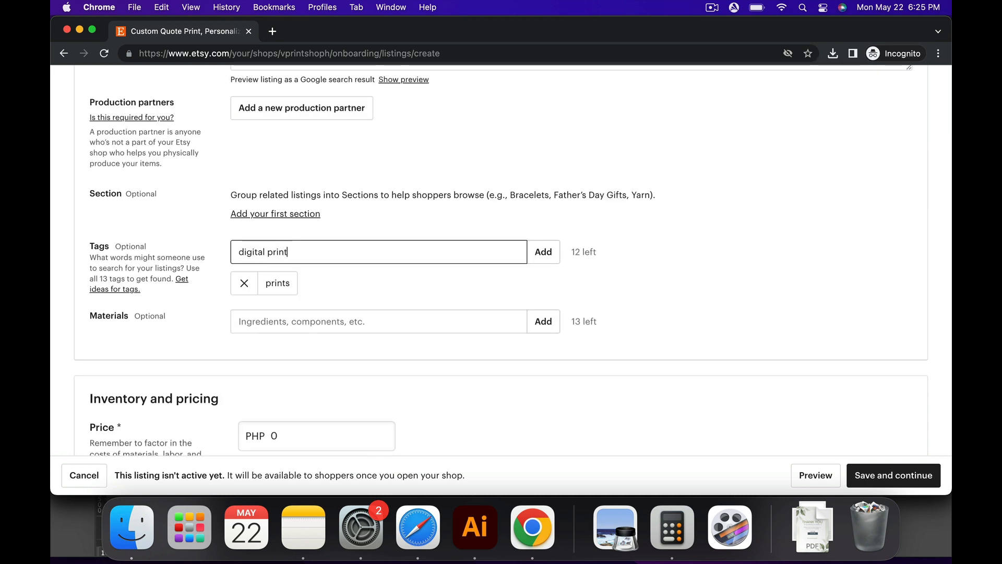
key(Return)
text(wall art)
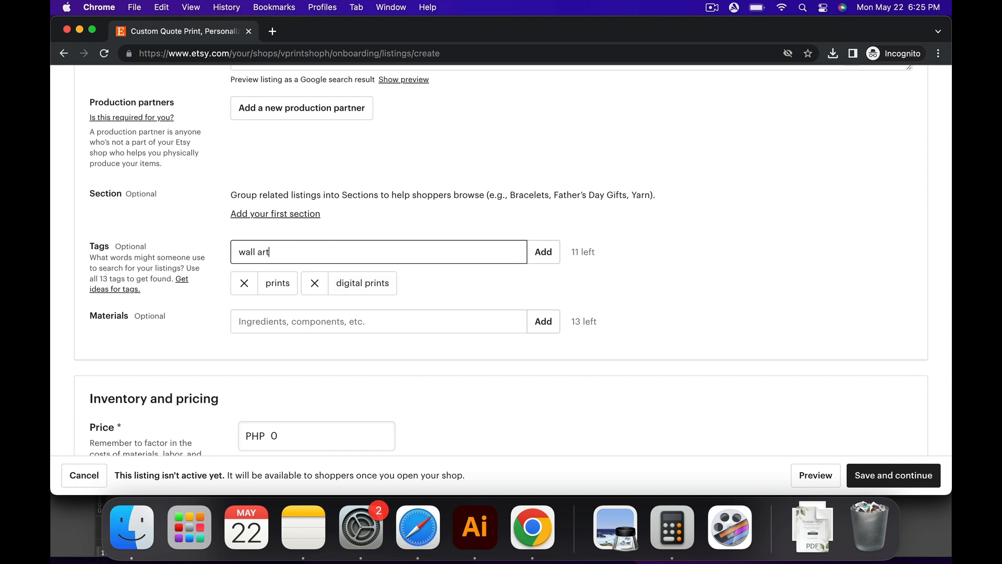
key(Return)
text(arts collectibles)
key(Return)
text(pri)
key(BackSpace)
key(BackSpace)
key(BackSpace)
- Add the listing tags "custom print", "your text here" and "wall decor"
text(custom print)
key(Return)
text(your text here)
key(Return)
text(wall decor)
key(Return)
- Add the listing tags "custom text print", "custom text" and "digital template"
text(custom text print)
key(Return)
text(custom text)
key(Return)
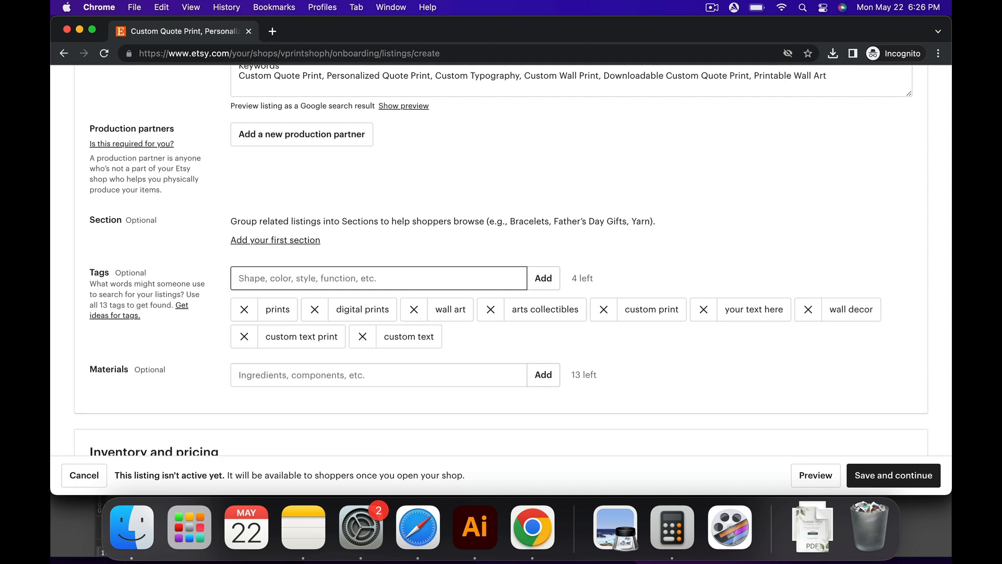
text(digital template)
key(Return)
text(instant)
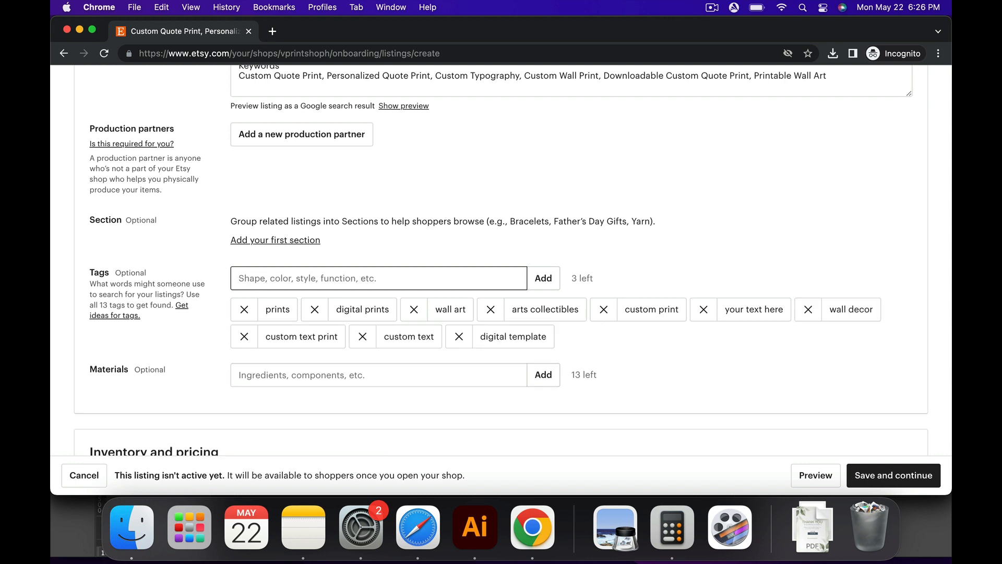
key(super+a)
key(BackSpace)
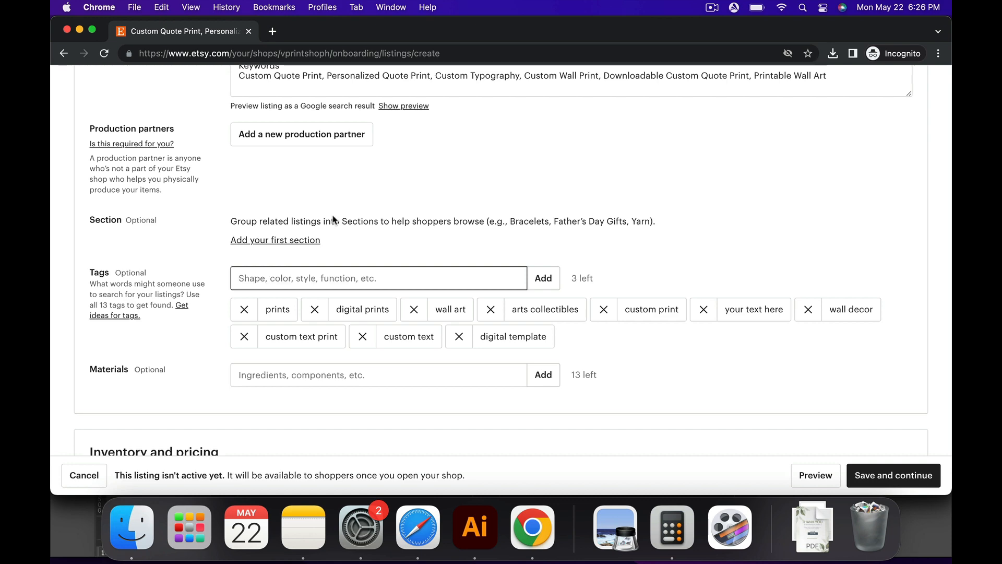
- Add the listing tags "wall prints", "wall print" and "print text"
text(wall prints)
key(Return)
text(wall print)
key(Return)
text(print text)
key(Return)
- Set the listing's price to PHP 199.00 and its quantity to 199
scroll(380, 295, down, 5)
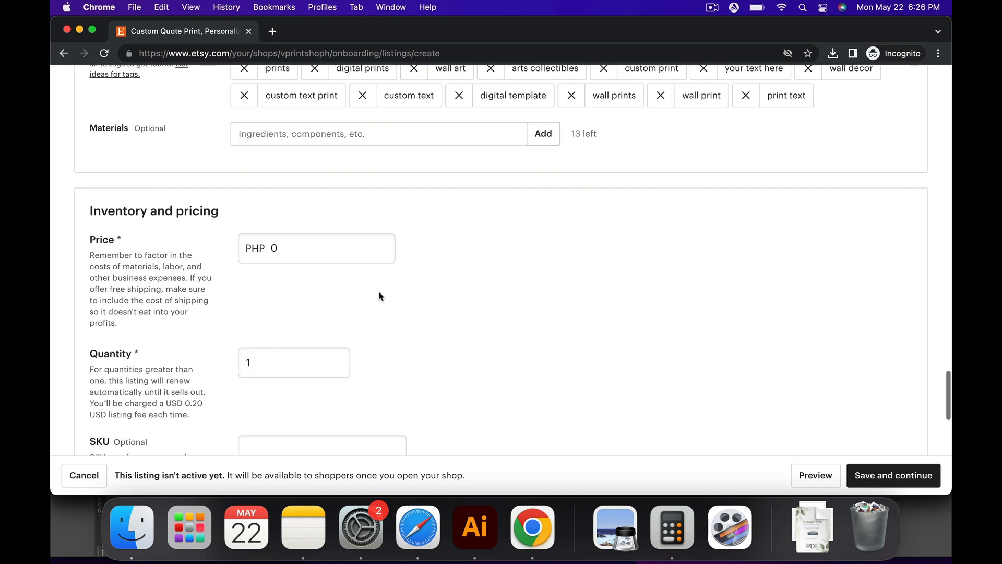
double_click(280, 231)
text(19)
click(306, 273)
scroll(306, 274, down, 1)
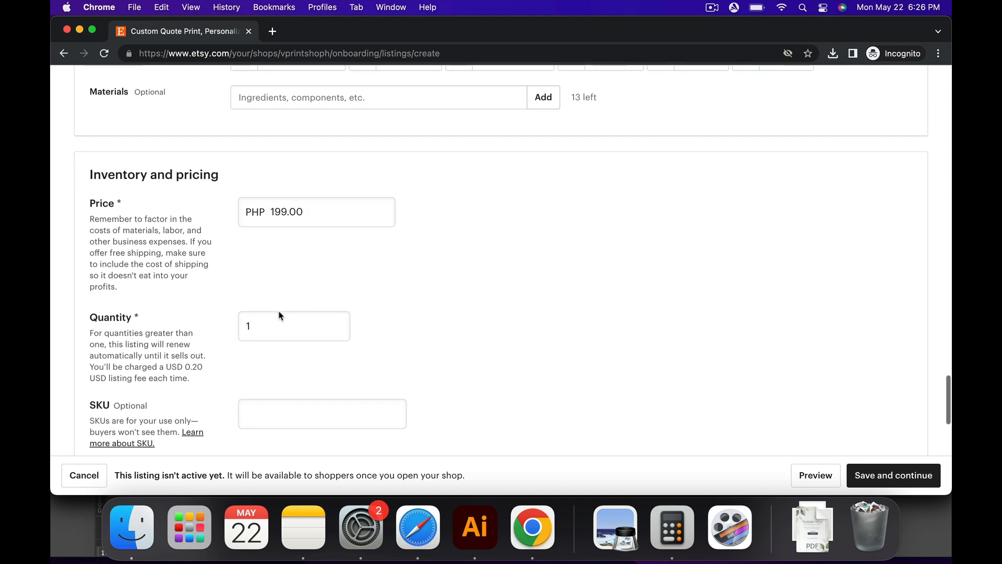
double_click(269, 322)
text(199)
click(352, 284)
scroll(353, 286, down, 1)
- Save the finished listing and continue the shop setup without adding more listings
scroll(313, 274, down, 5)
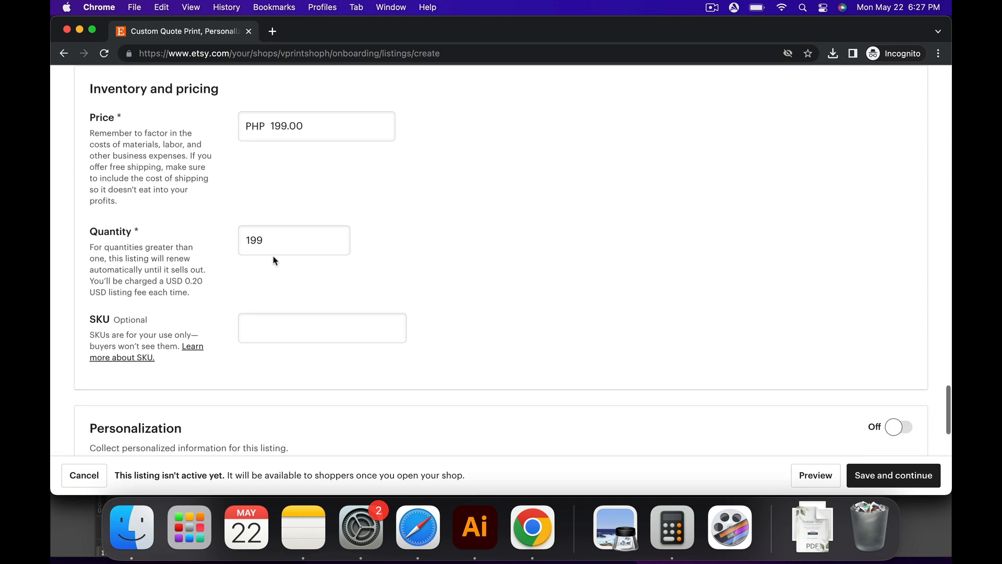
scroll(312, 276, down, 5)
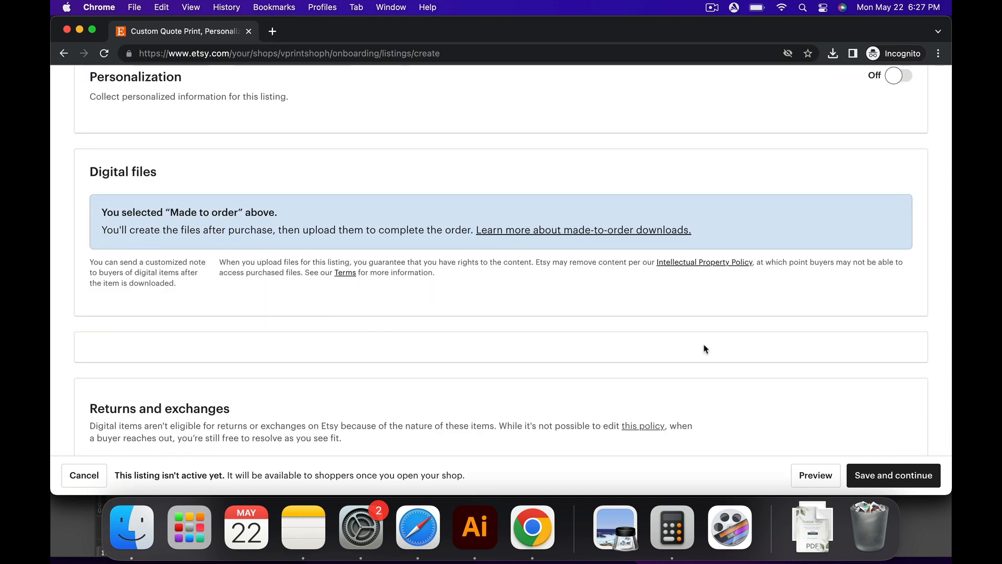
scroll(722, 337, down, 2)
scroll(779, 373, down, 2)
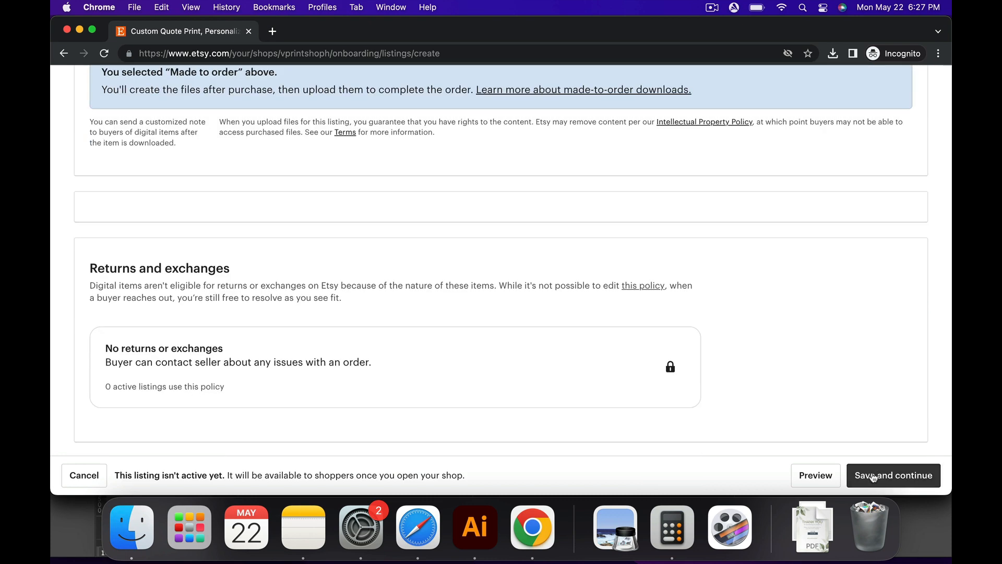
click(866, 475)
scroll(551, 335, down, 3)
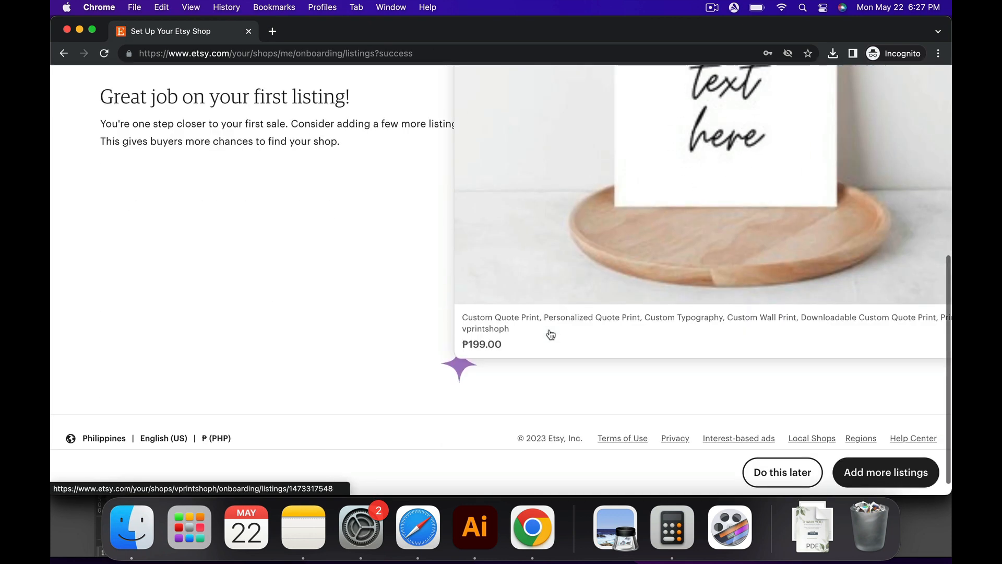
click(769, 474)
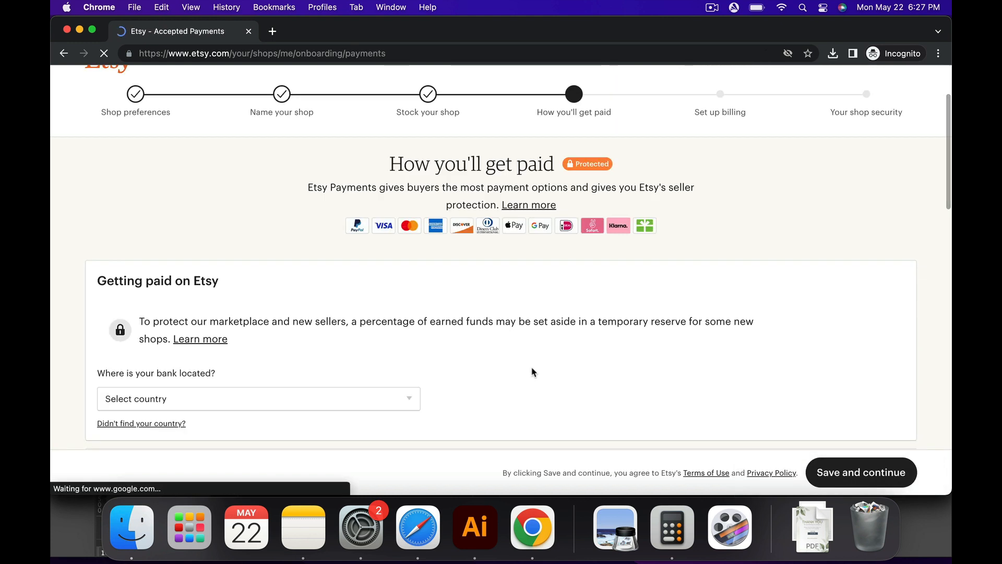
- Set the country where the bank is located to Philippines
scroll(522, 373, down, 5)
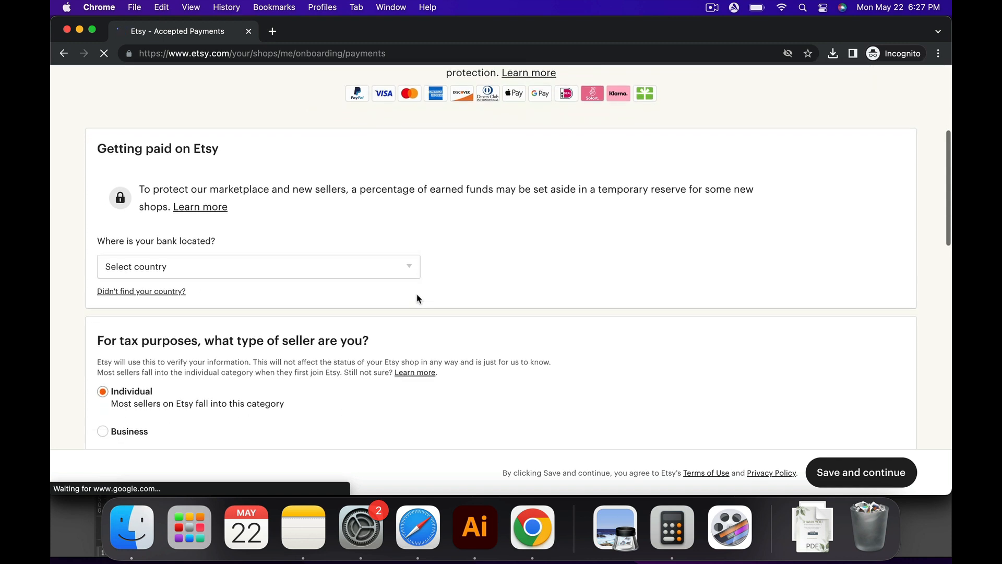
click(387, 277)
key(p)
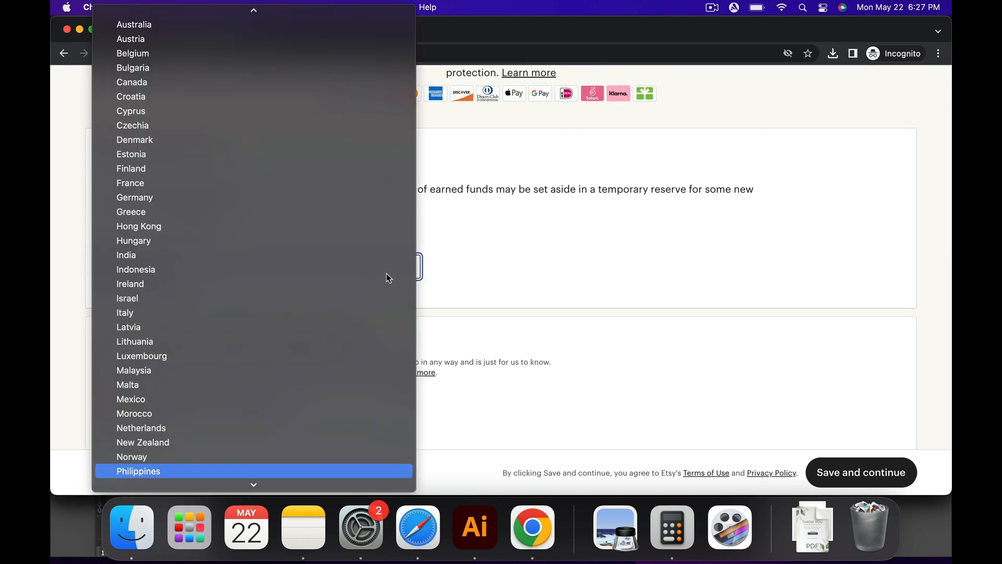
click(337, 469)
- Set the seller's country of residence to Philippines and submit the completed payment and bank information
scroll(361, 361, down, 8)
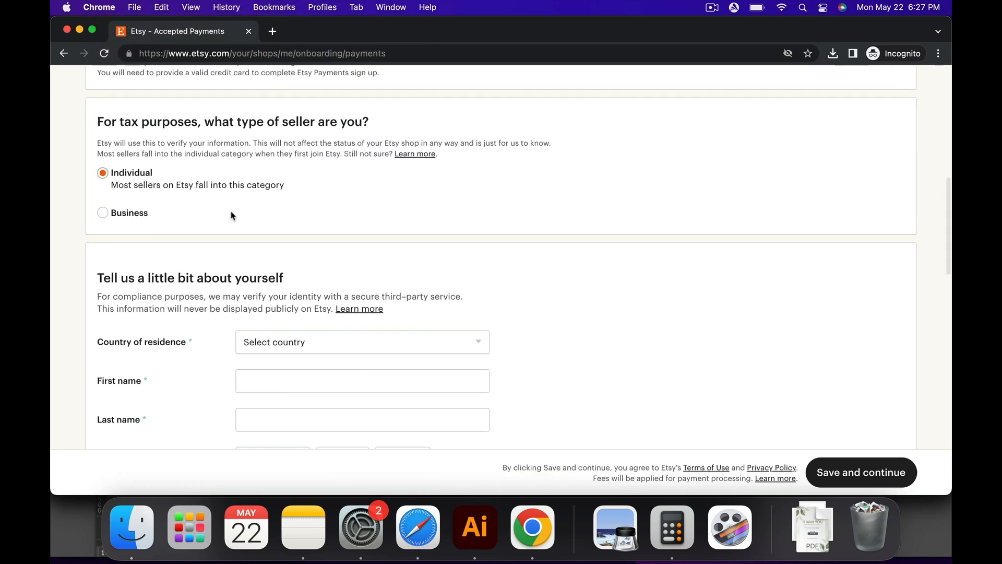
scroll(349, 218, down, 2)
scroll(350, 218, down, 3)
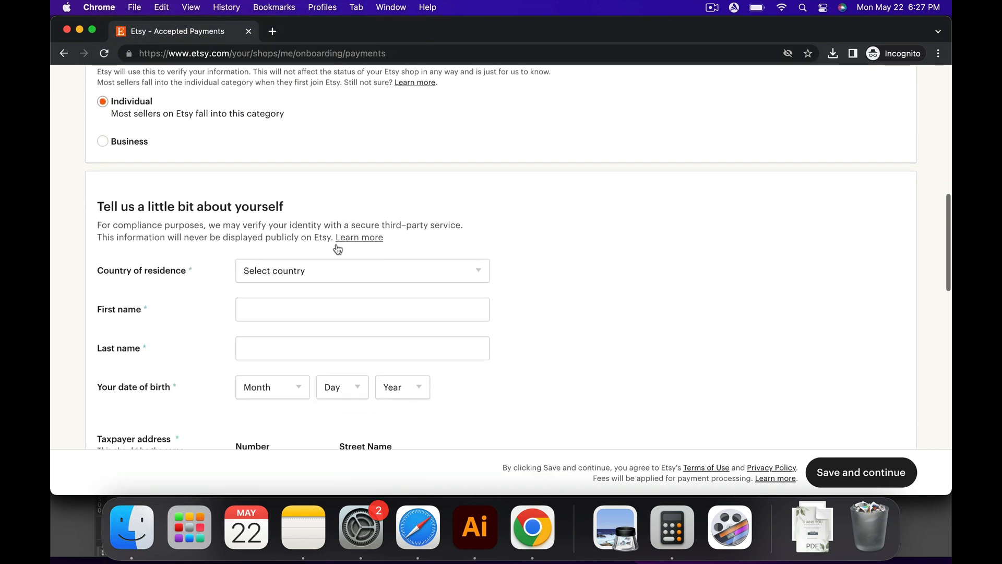
click(337, 250)
key(p)
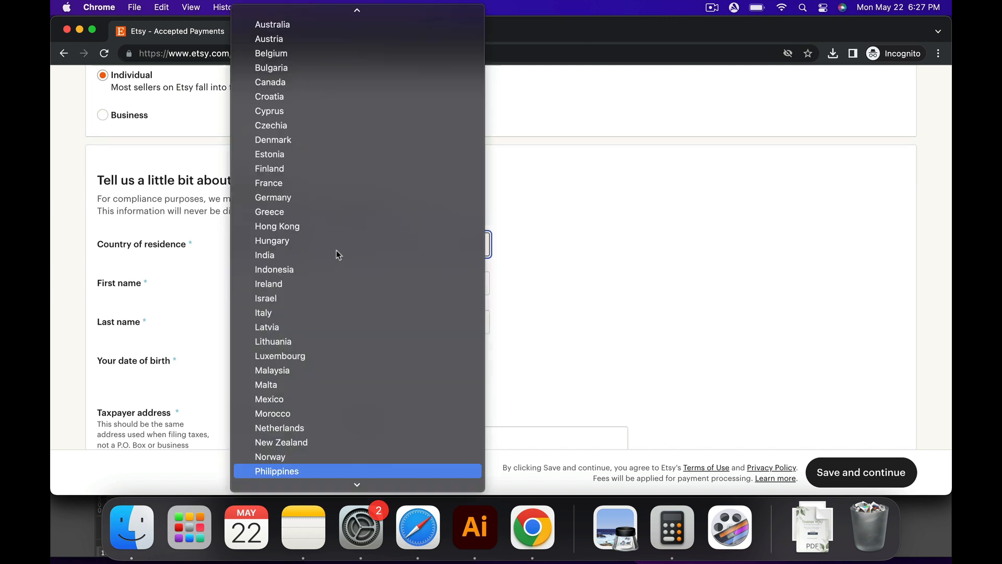
click(295, 471)
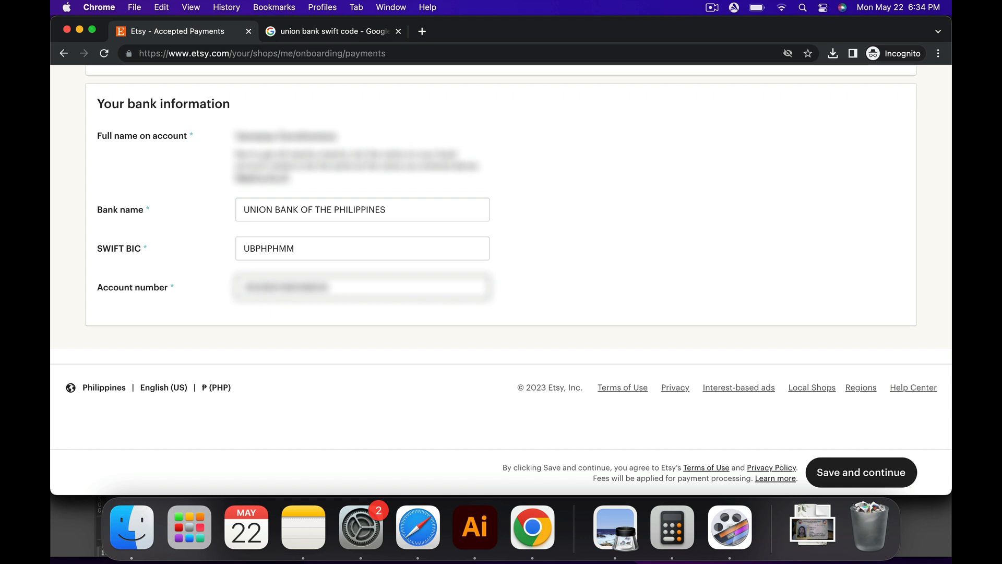
click(834, 476)
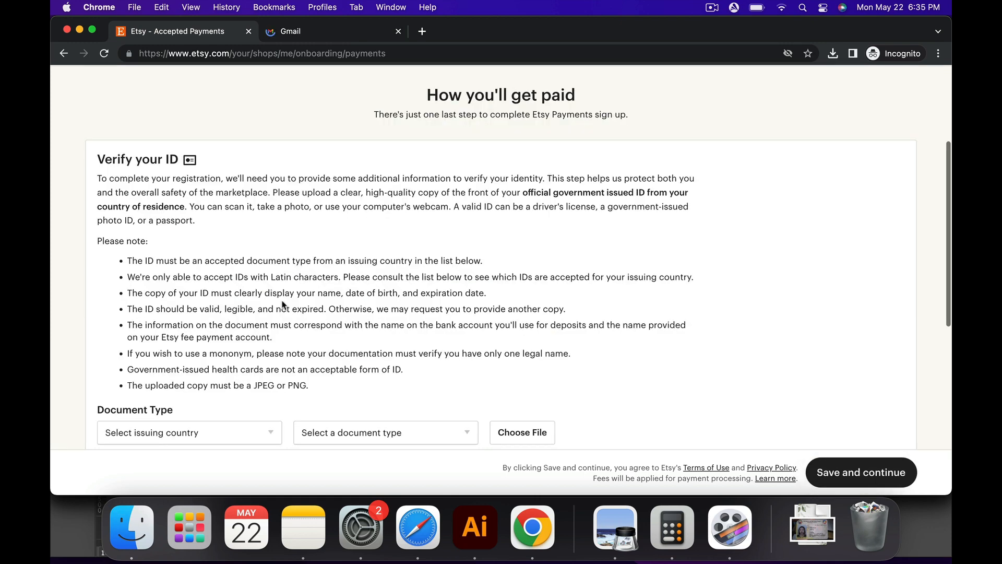
- Set the ID document's issuing country to Philippines and its document type to Identity Card
scroll(282, 305, down, 5)
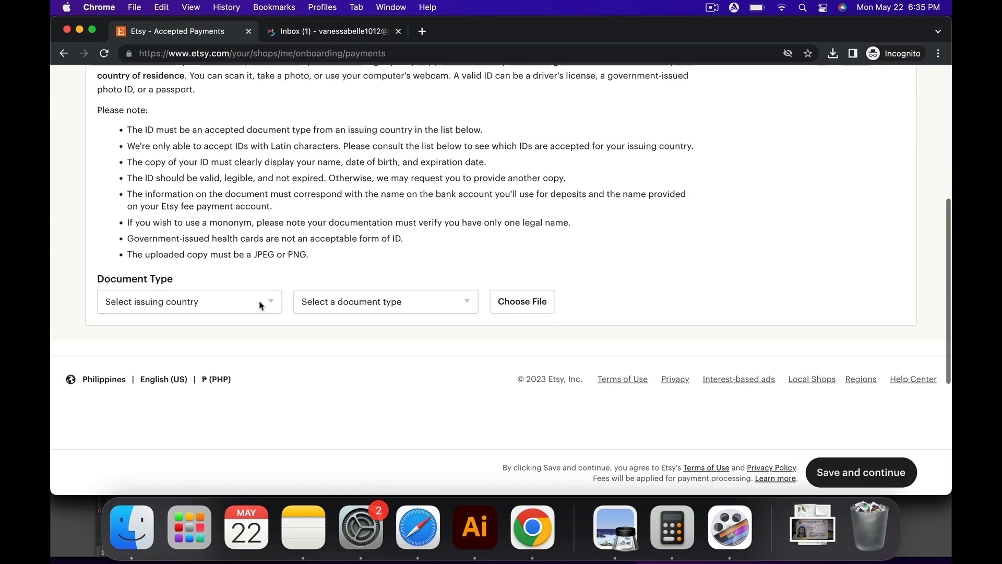
click(257, 303)
key(p)
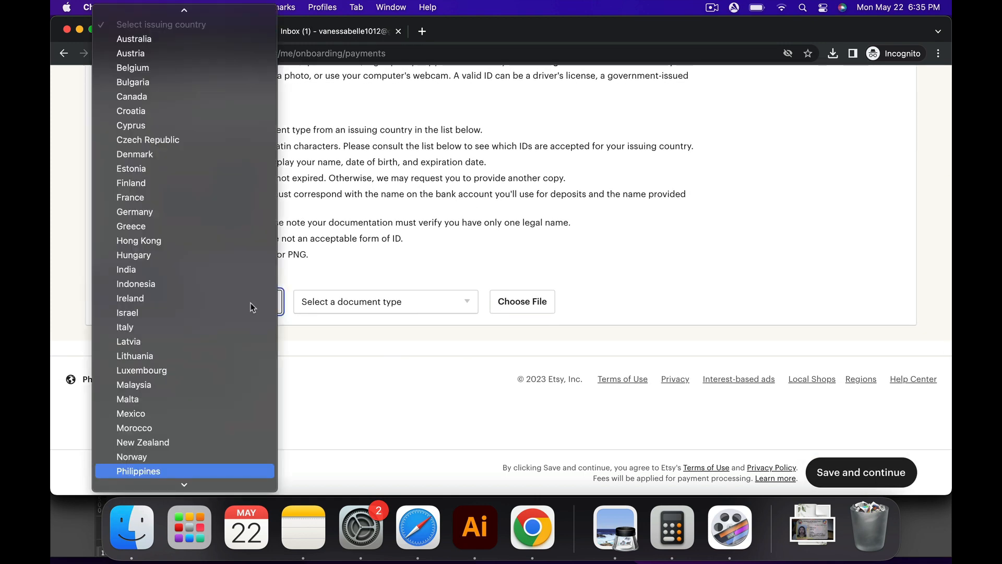
click(255, 469)
click(355, 305)
click(359, 333)
- Upload sss.jpg as the ID document and submit it for verification
click(522, 301)
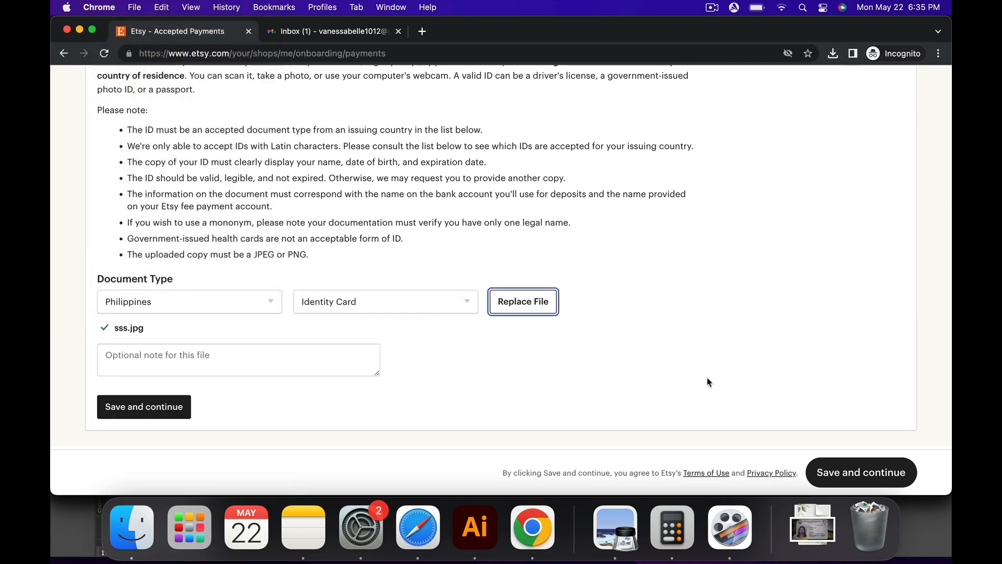
scroll(698, 368, down, 3)
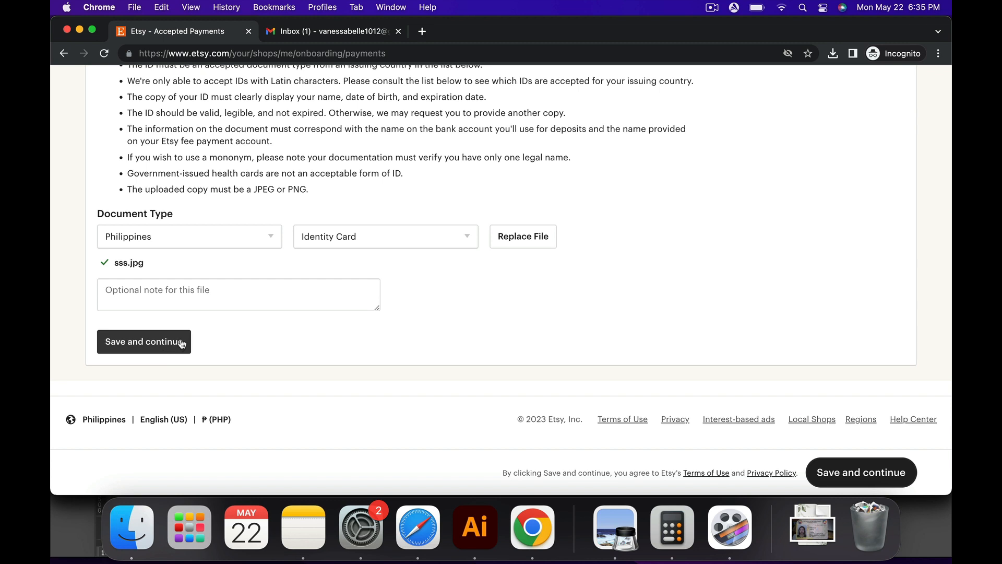
click(181, 344)
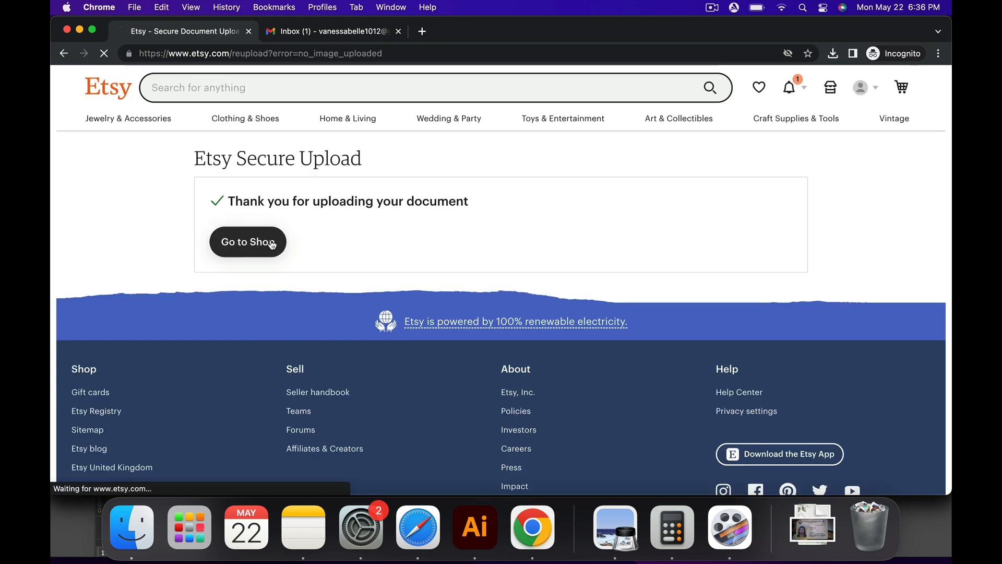
- Return to the shop setup, then enter the card number, expiration date, CCV, cardholder's name and billing address, and save them
click(272, 242)
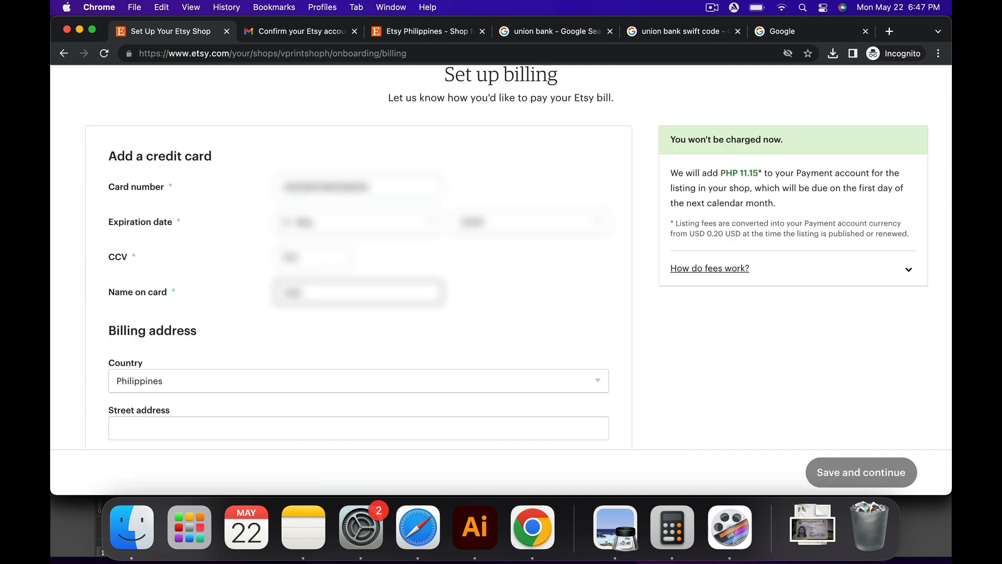
text(......)
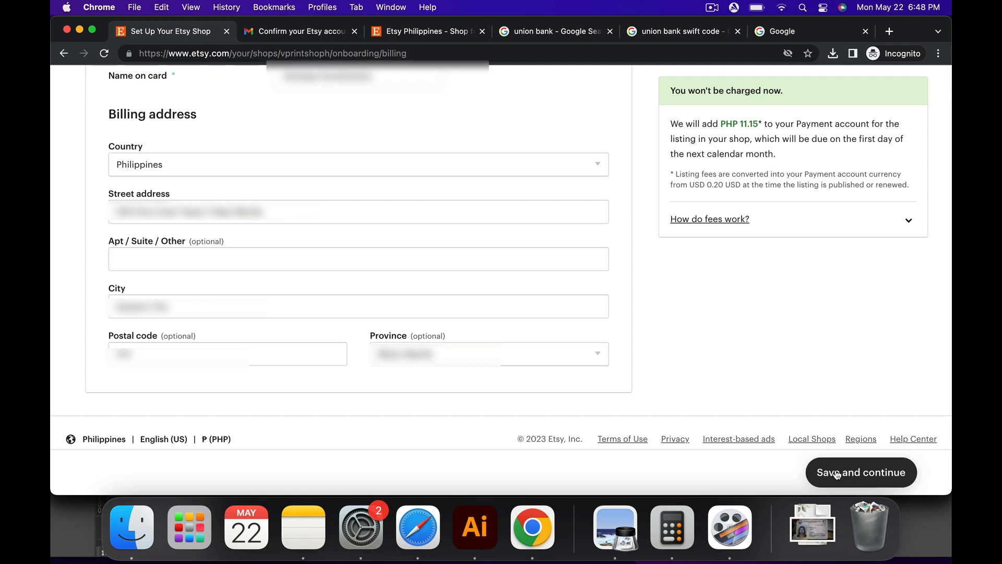
click(836, 474)
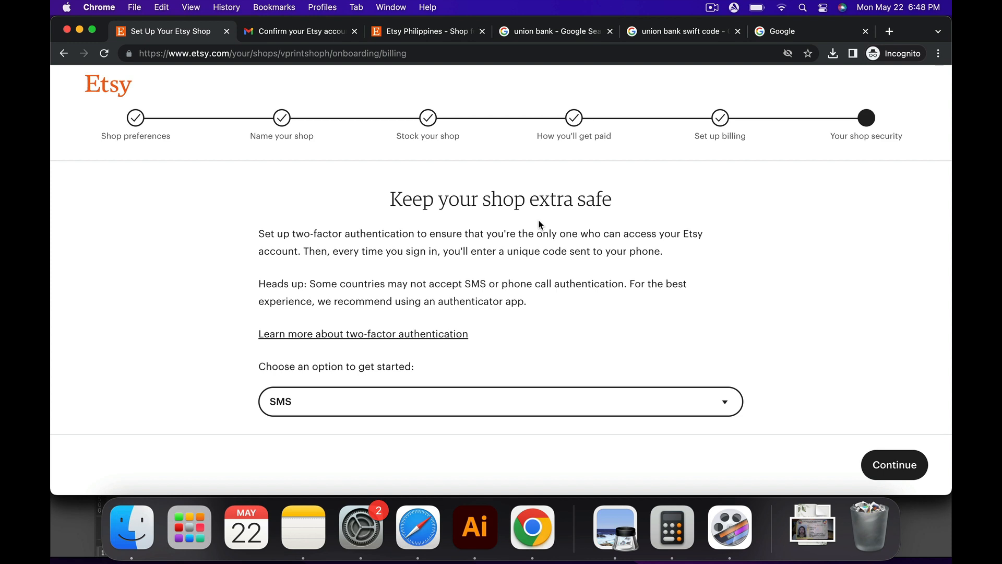
- Set up two-factor authentication with the Authenticator App option by entering the verification code from the app
click(313, 409)
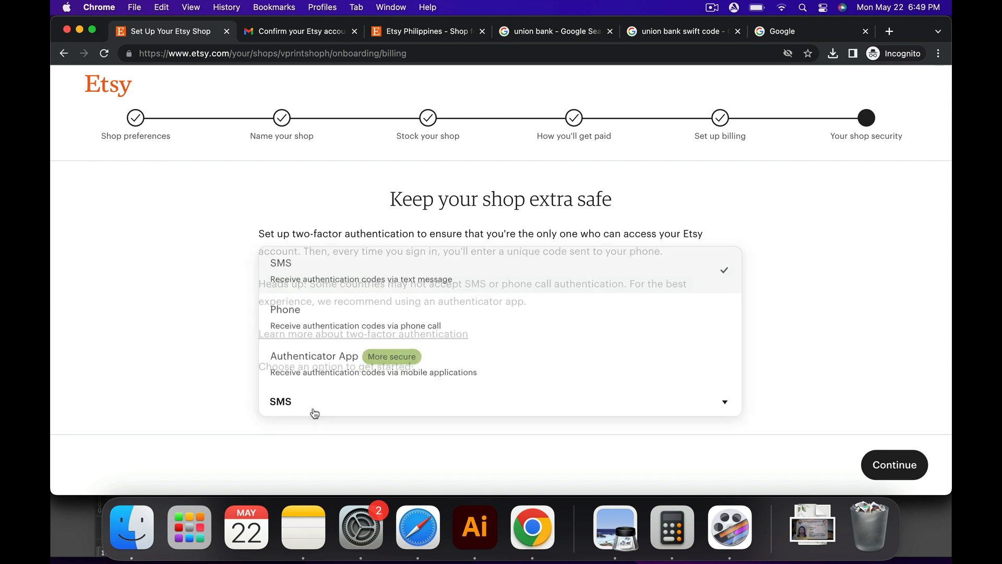
click(315, 368)
click(887, 465)
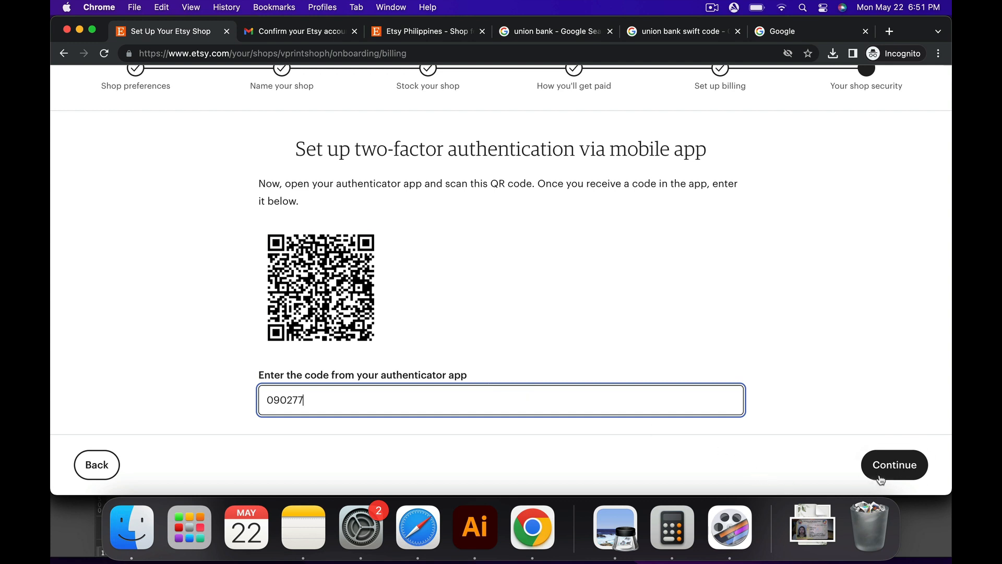
click(899, 467)
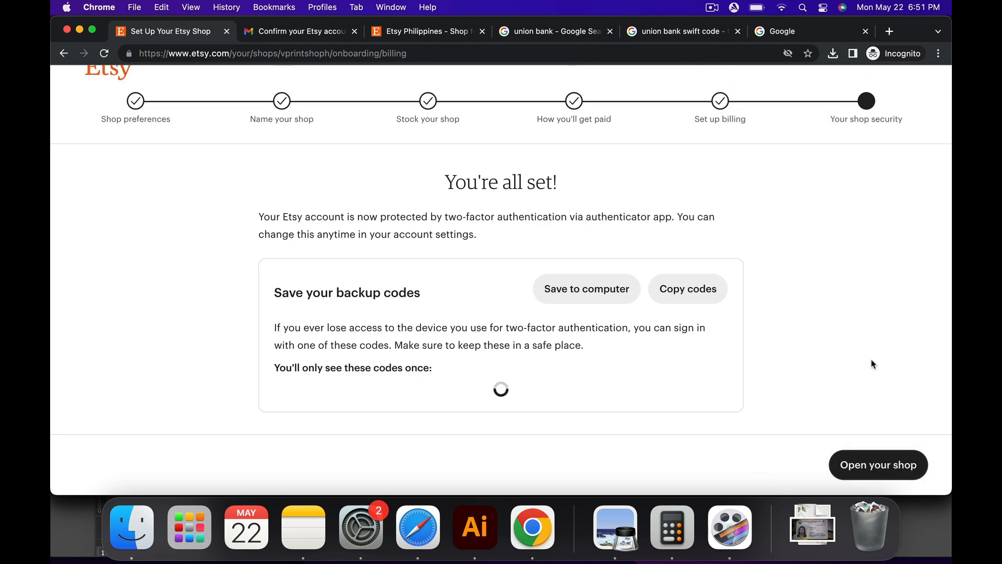
- Save and copy the two-factor backup codes, and open the shop
scroll(874, 364, down, 1)
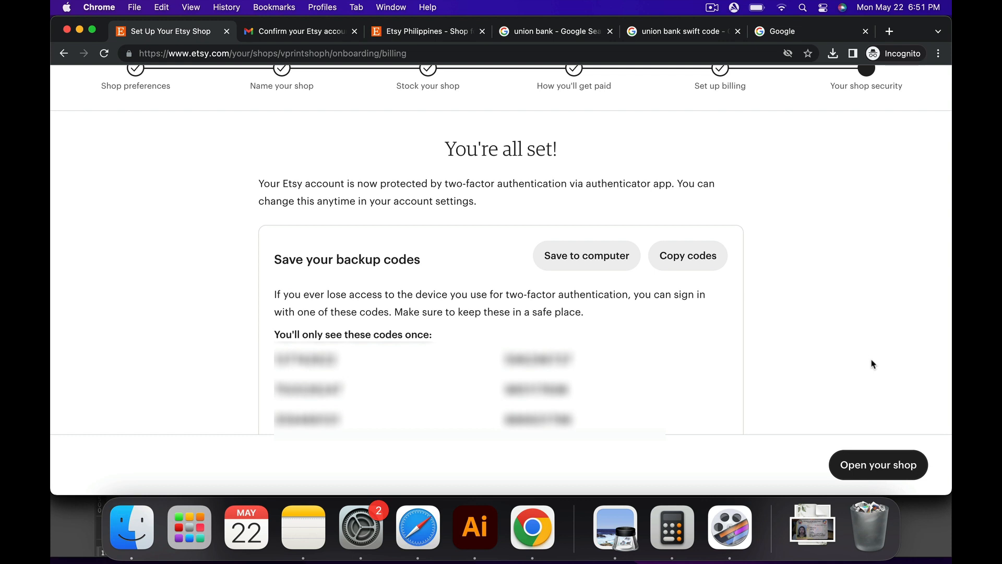
scroll(872, 364, down, 3)
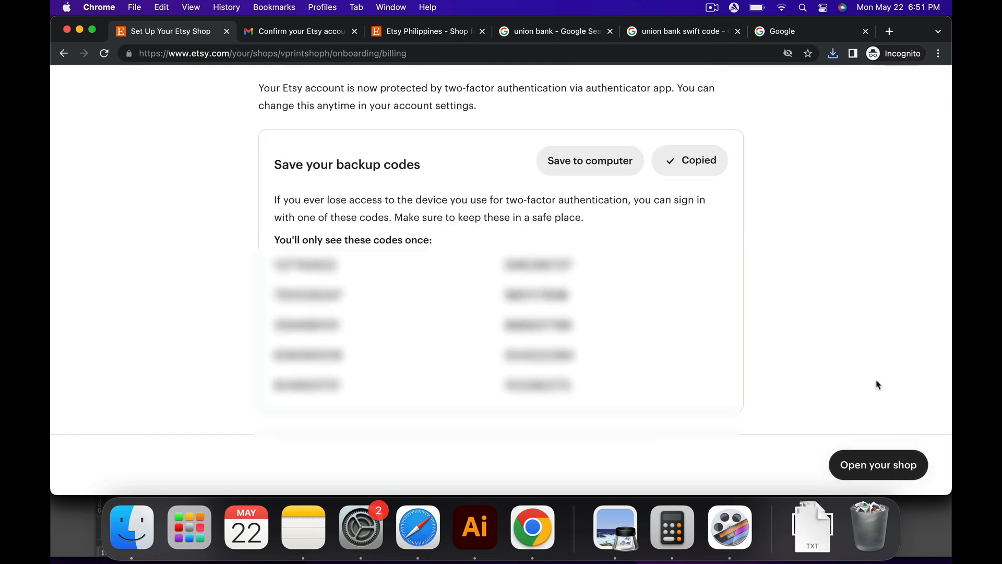
click(884, 462)
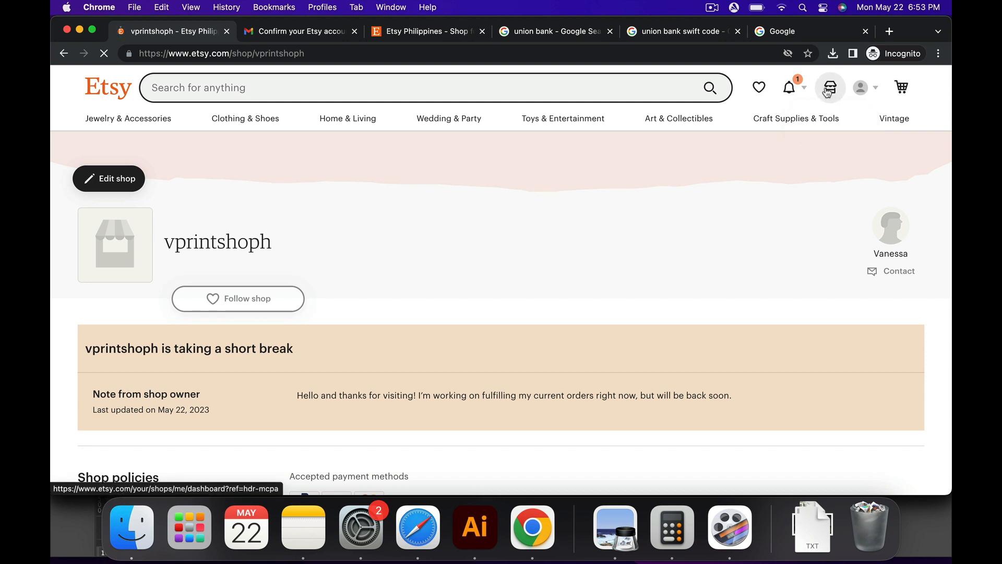
- Go to the Shop Manager dashboard and open the vprintshoph storefront from its Etsy sales channel in a new tab
click(810, 93)
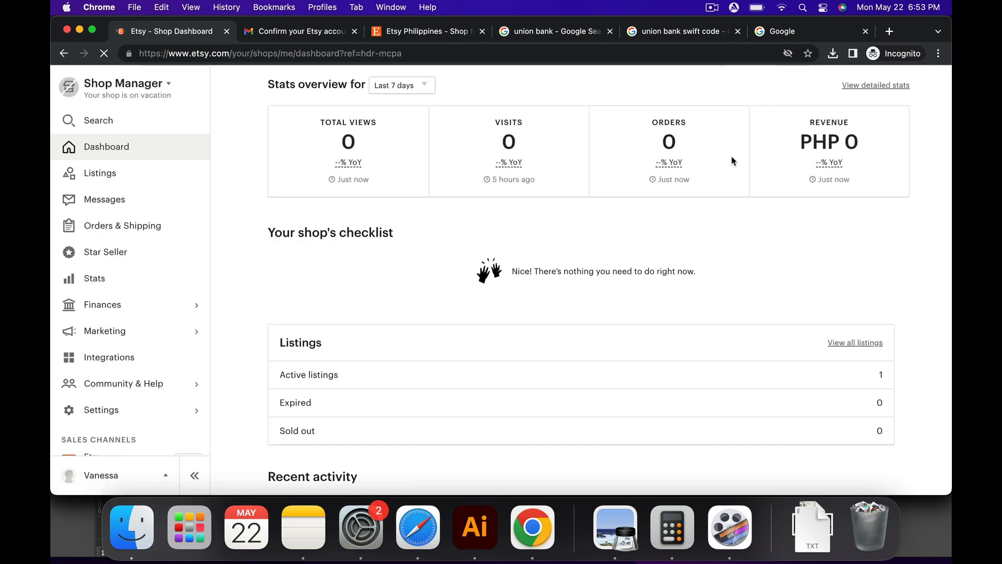
scroll(165, 245, down, 2)
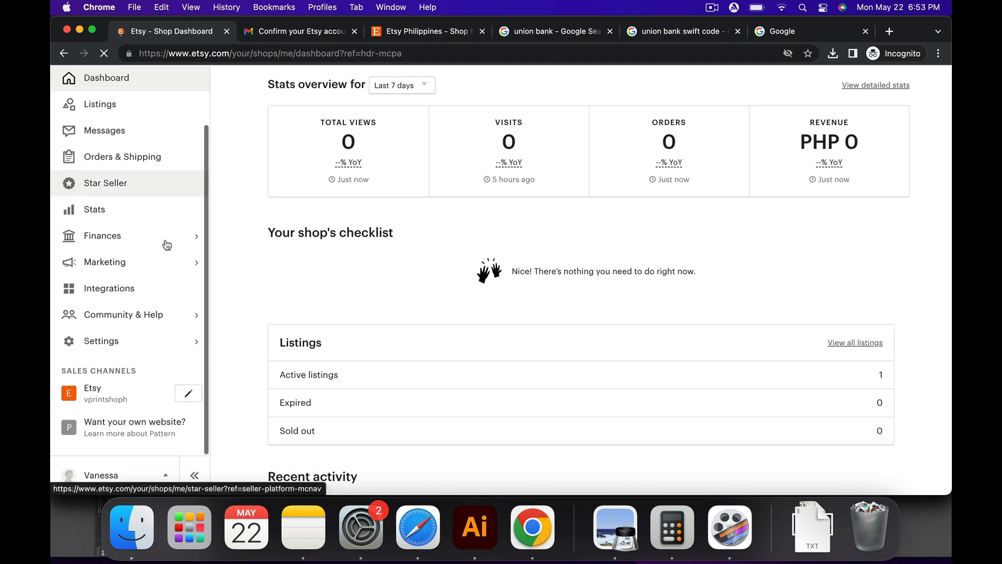
right_click(141, 392)
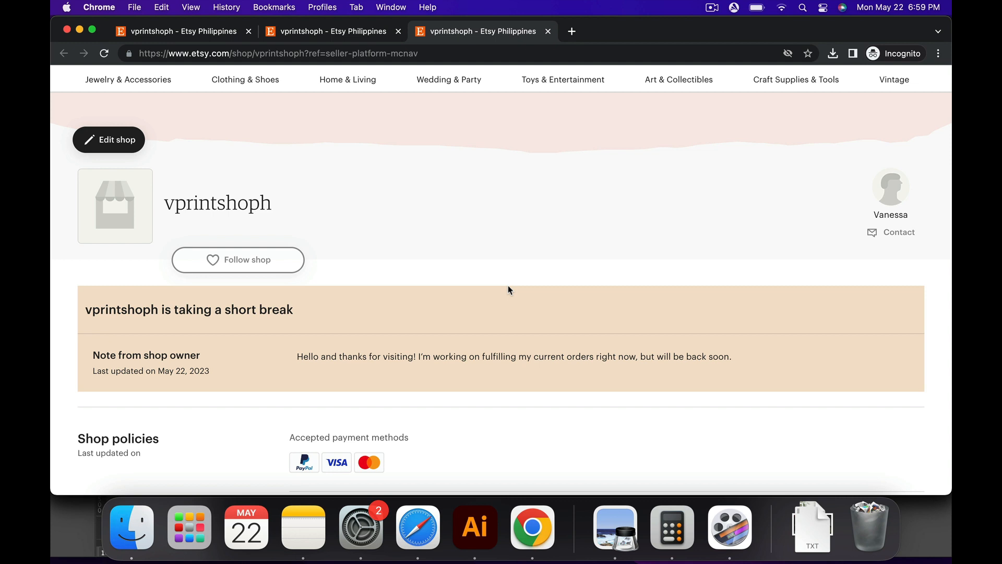
- Reload the vprintshoph storefront and check its Items section for the published listing
click(107, 55)
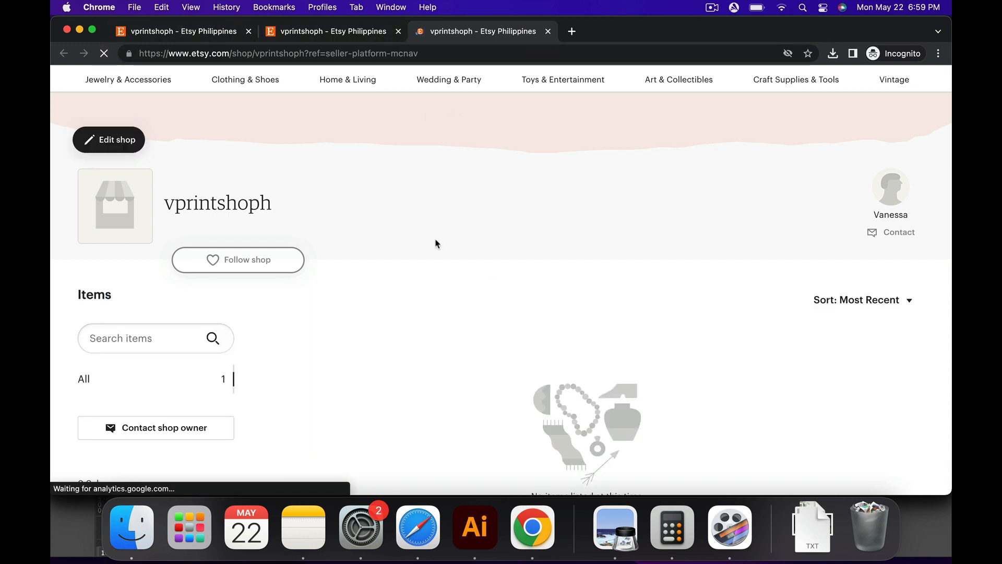
scroll(464, 284, down, 5)
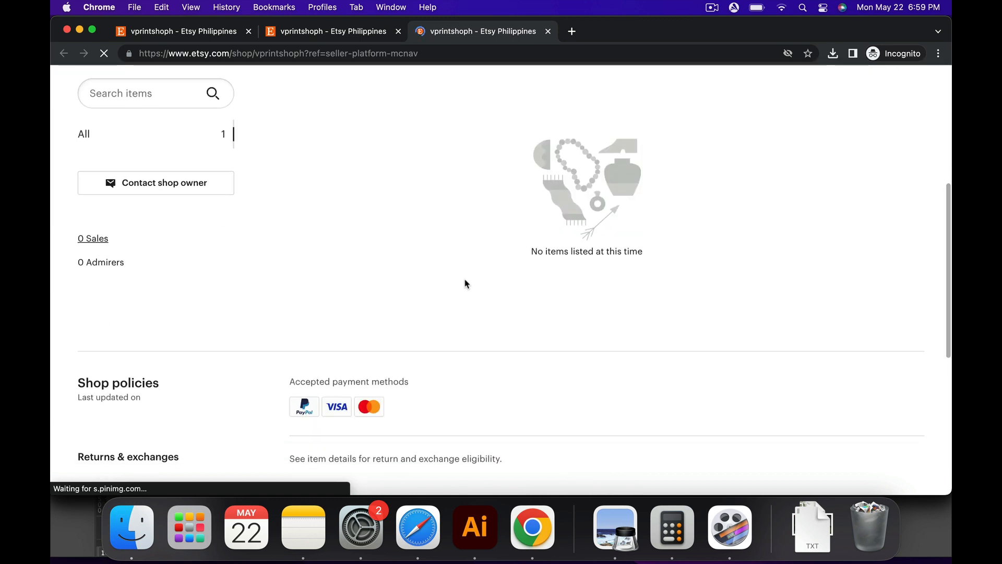
scroll(466, 283, up, 5)
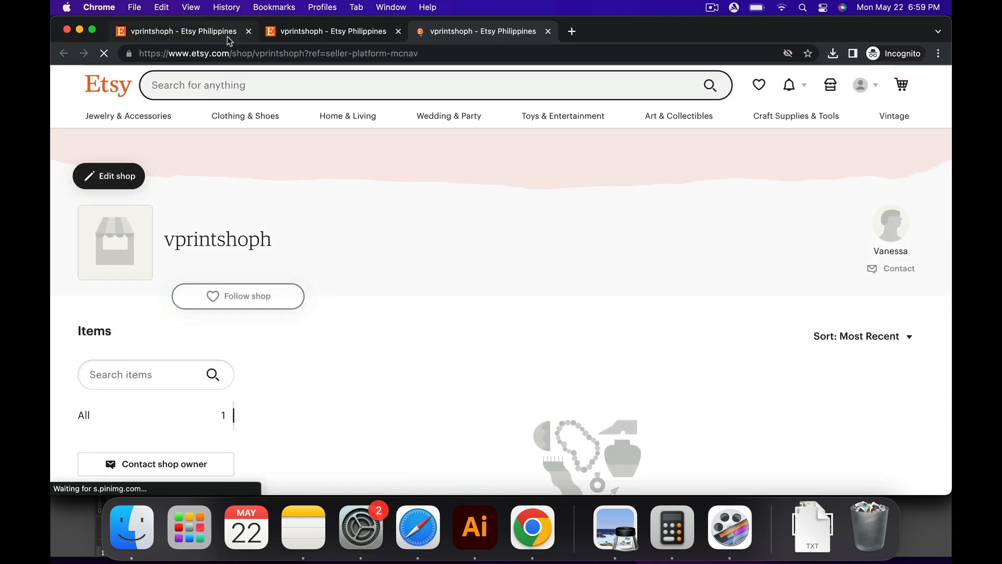
- Open the shop's active listings in Shop Manager, then close the duplicate storefront tab and return to the remaining storefront page
click(230, 36)
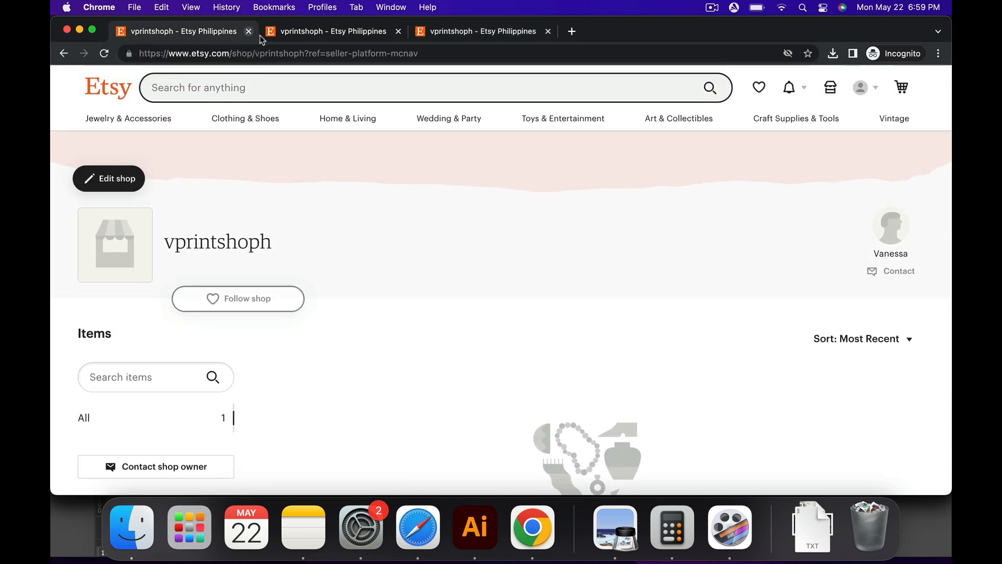
click(833, 89)
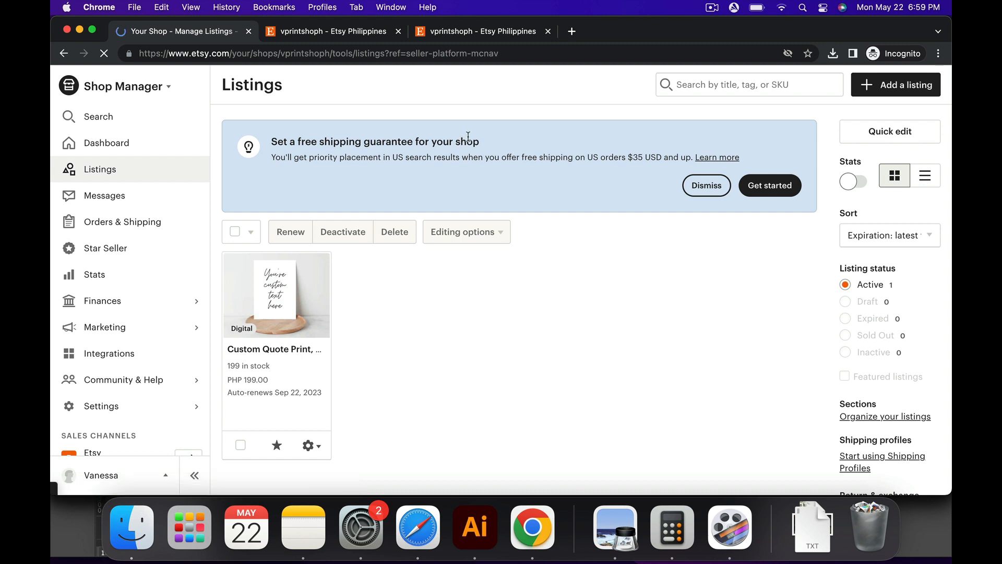
click(367, 35)
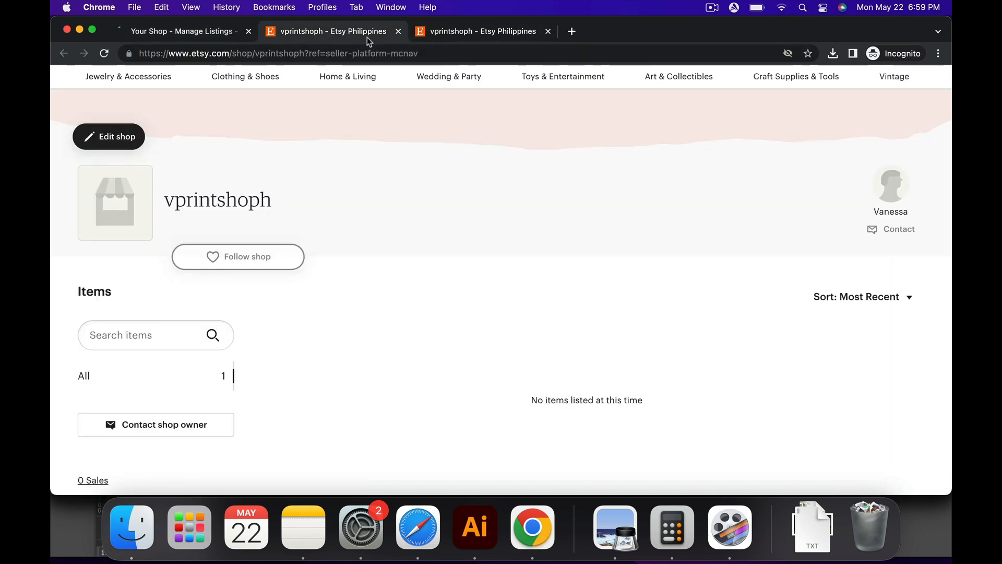
click(400, 32)
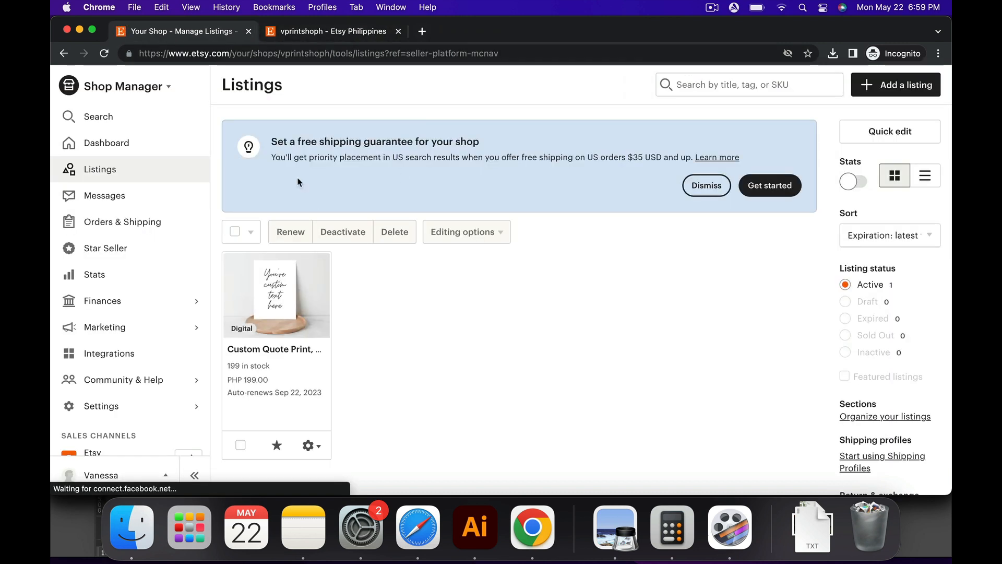
click(387, 34)
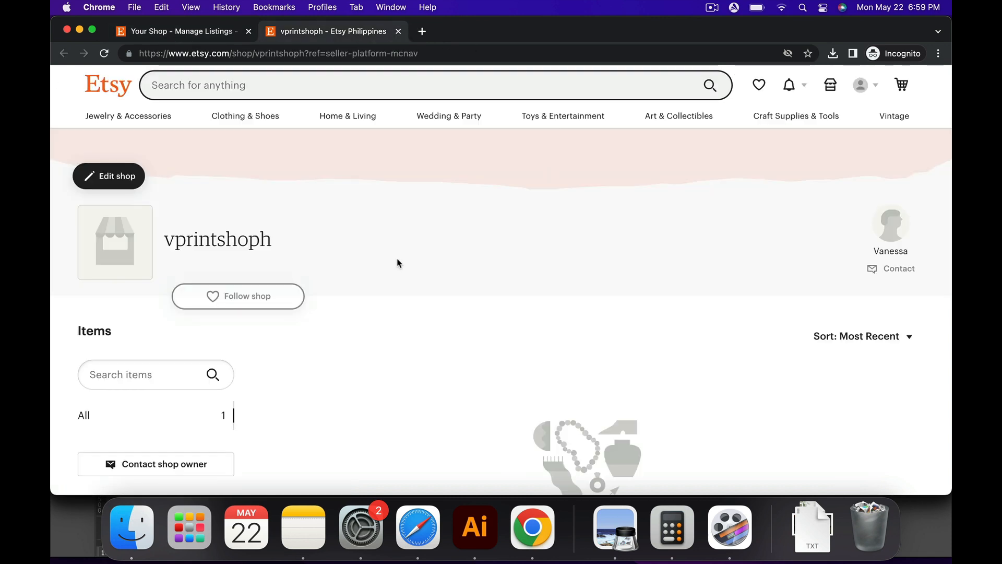